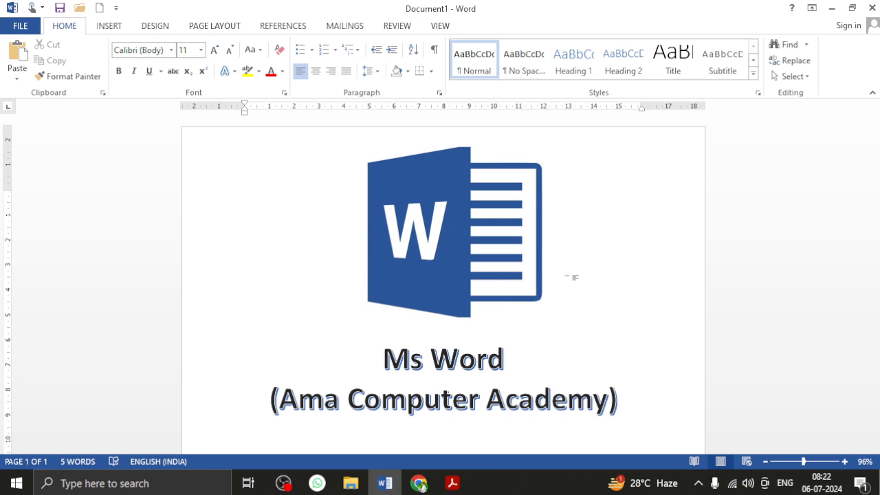
# Switch to OBS, check the audio monitoring choices in the advanced audio properties, and return to the Word document.
pyautogui.click(108, 28)
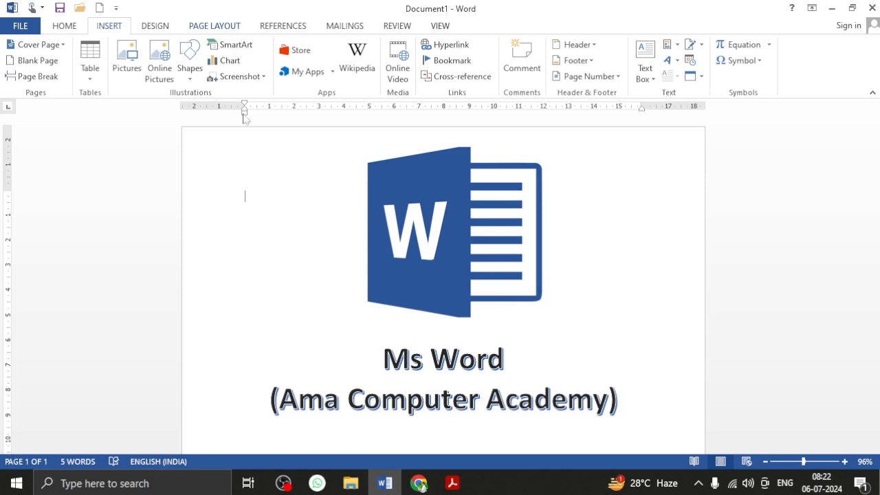
pyautogui.click(284, 482)
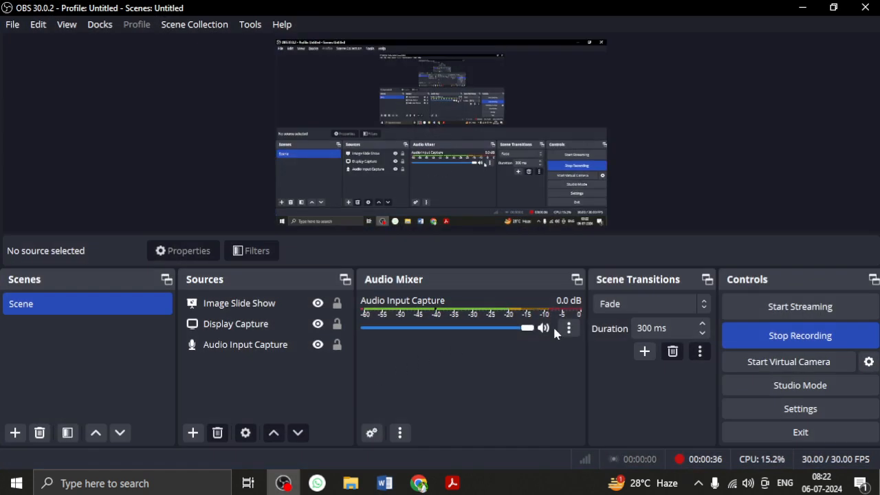
pyautogui.click(567, 328)
pyautogui.click(581, 323)
pyautogui.click(584, 162)
pyautogui.click(582, 179)
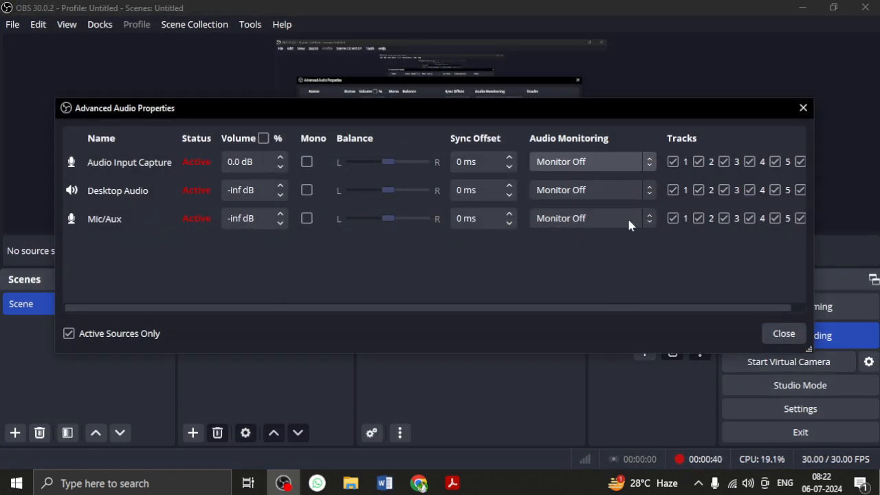
pyautogui.click(802, 108)
pyautogui.click(801, 6)
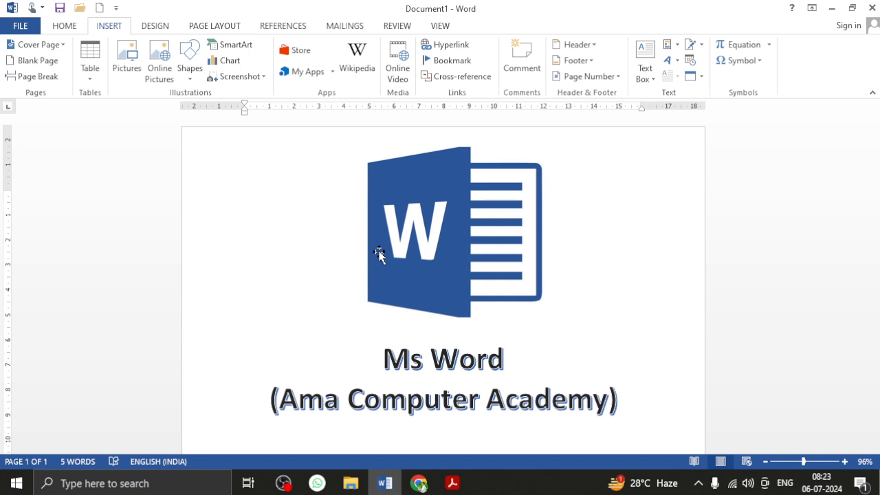
# Switch to Chrome and view the Ama computer academy and Ama College YouTube channel pages.
pyautogui.click(419, 483)
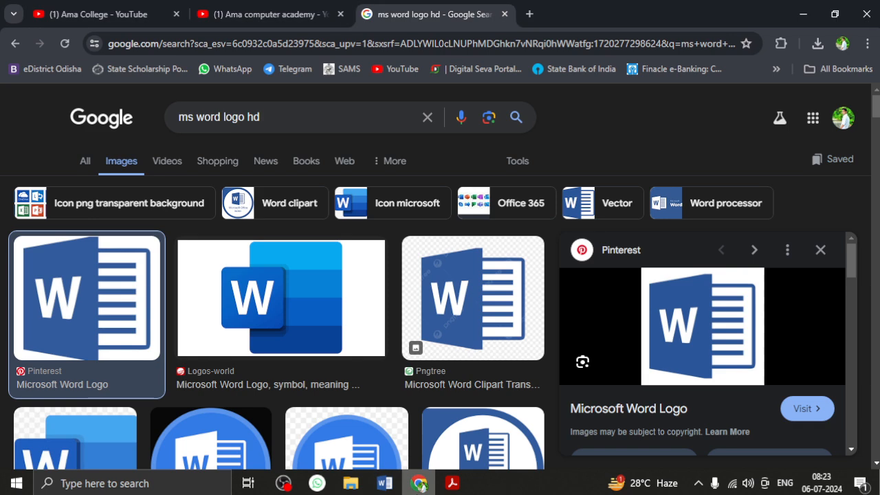
pyautogui.click(264, 9)
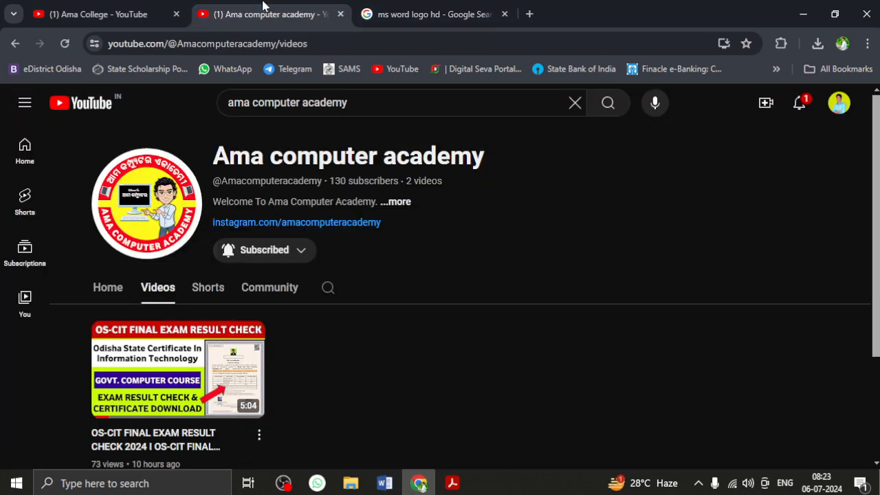
pyautogui.moveTo(212, 157); pyautogui.dragTo(495, 171)
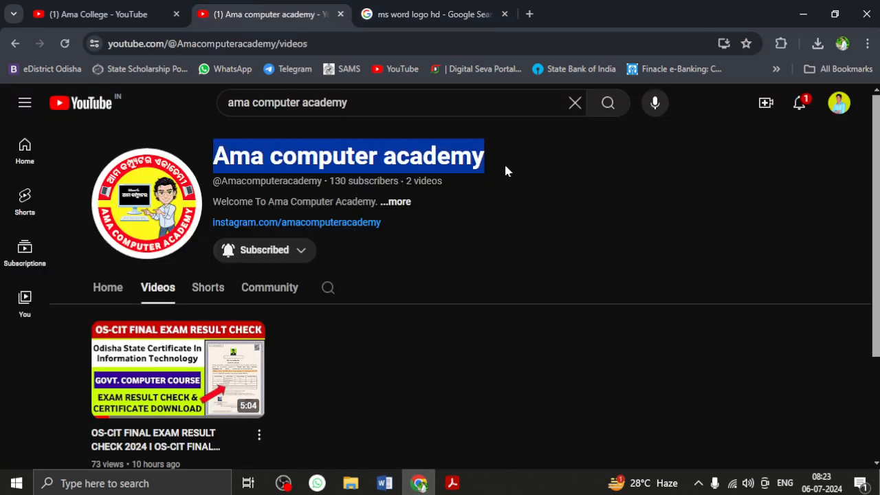
pyautogui.click(504, 171)
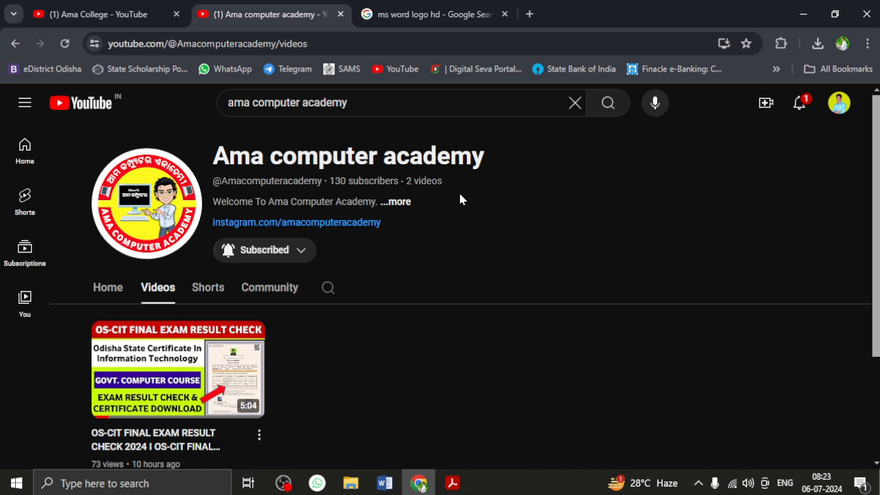
pyautogui.click(147, 13)
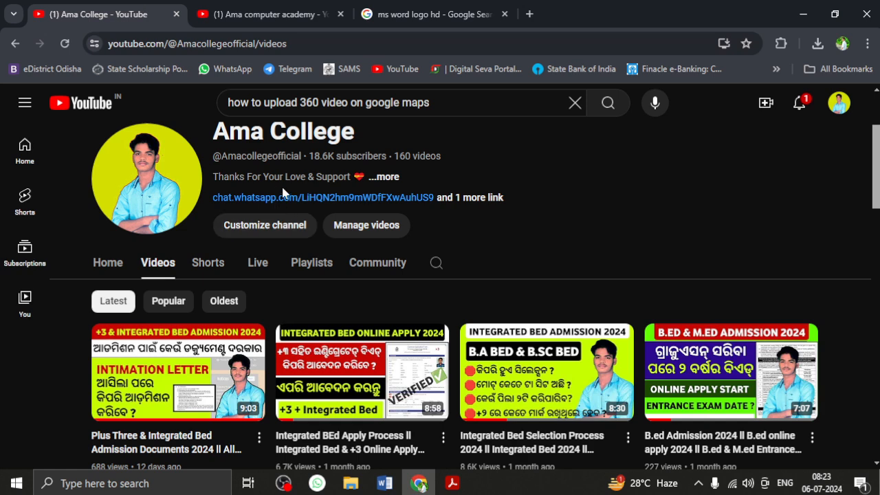
pyautogui.scroll(1, 279, 189)
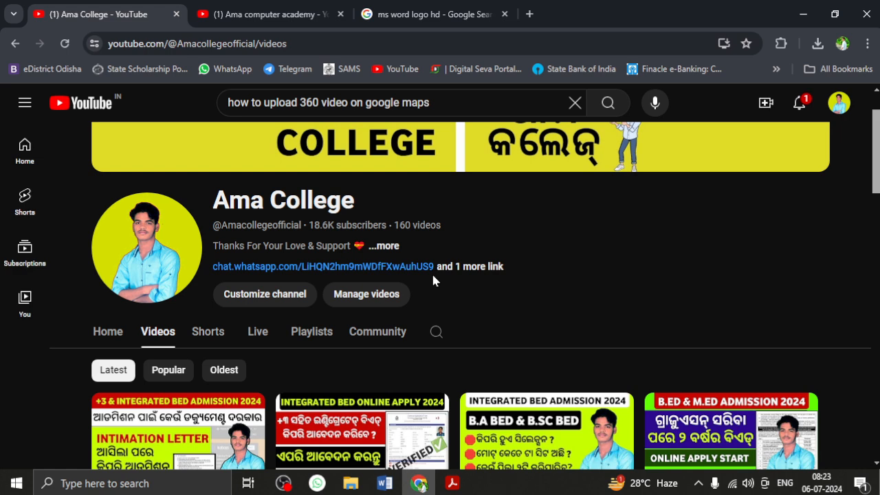
# Return to Word and close the document with the Word logo picture without saving it.
pyautogui.click(384, 483)
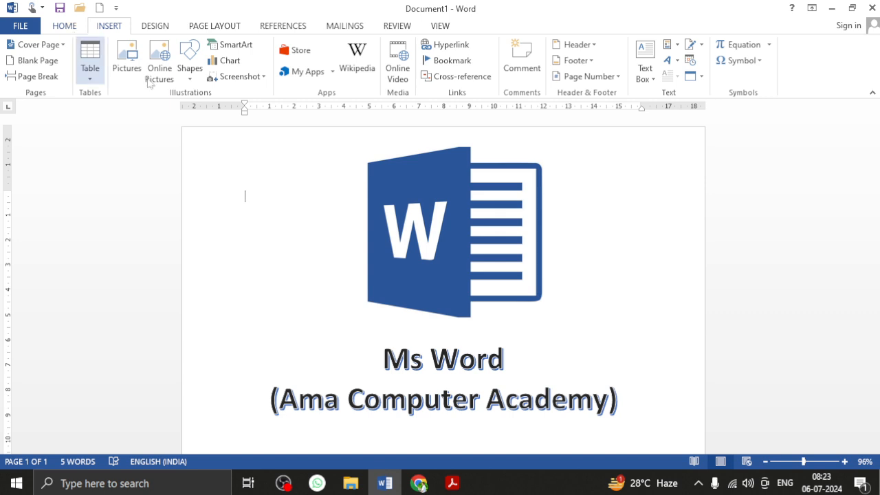
pyautogui.click(426, 234)
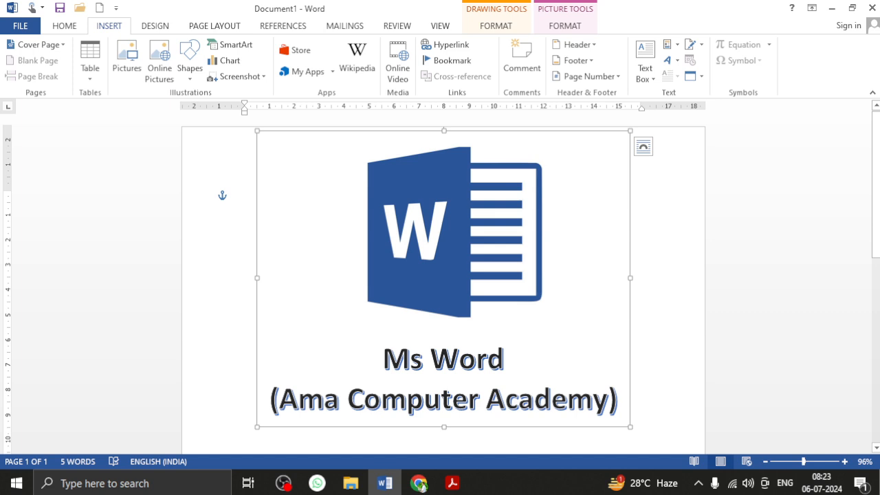
pyautogui.click(222, 195)
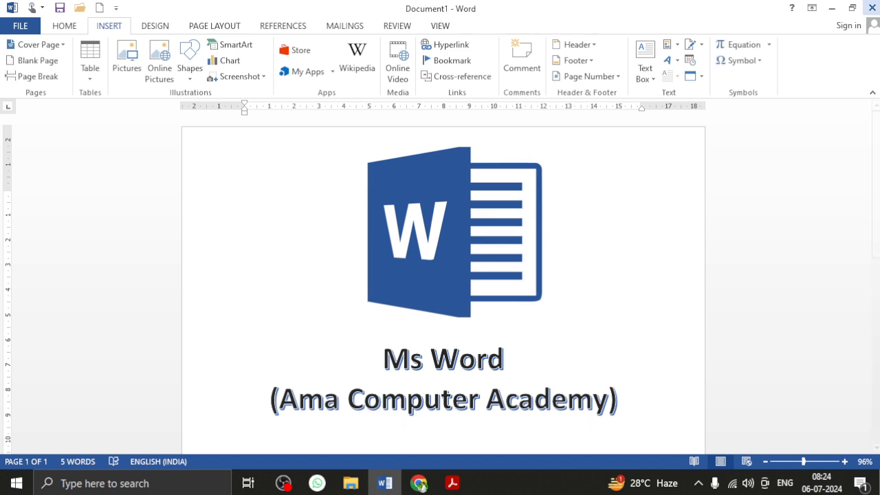
pyautogui.click(872, 8)
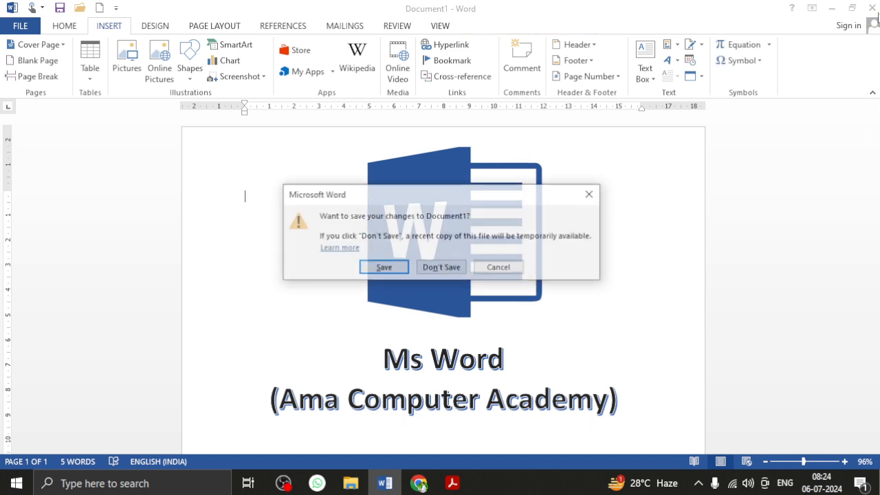
pyautogui.click(442, 267)
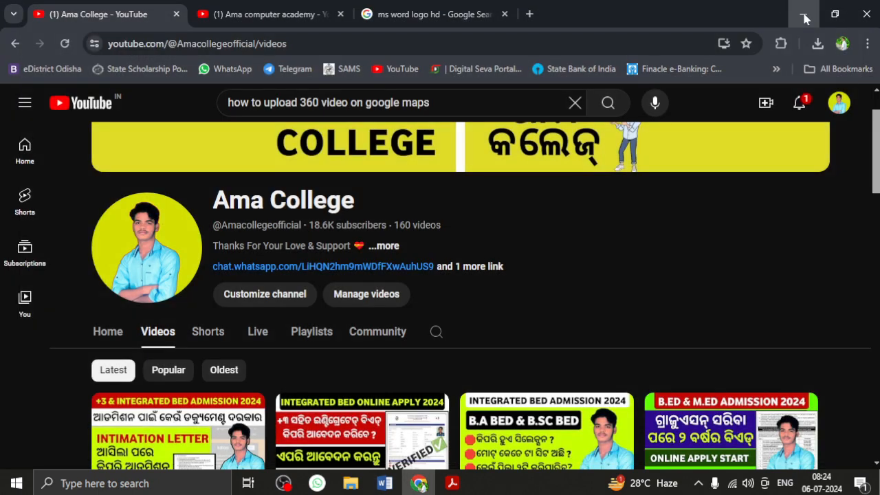
# Minimize the Chrome window to reveal the desktop.
pyautogui.click(803, 10)
pyautogui.rightClick(568, 120)
pyautogui.click(598, 160)
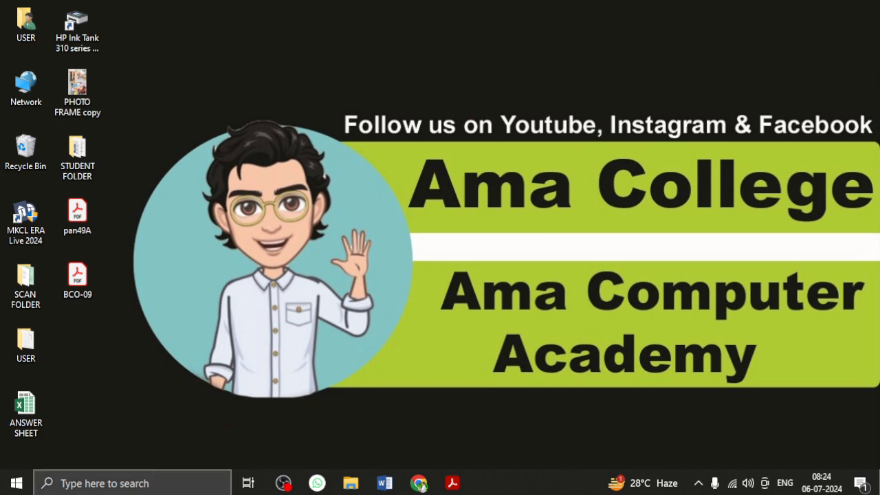
# Find Word 2013 by searching Windows for "ms w", and launch it with a blank document.
pyautogui.click(105, 486)
pyautogui.write('ms w')
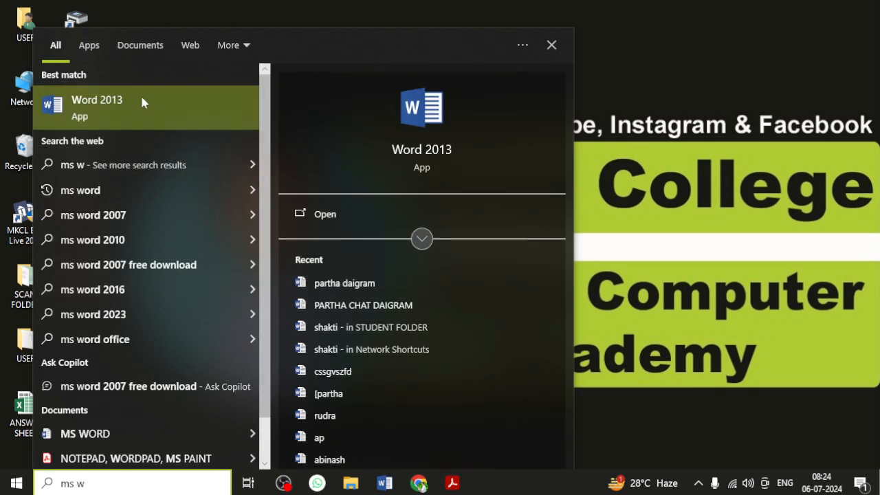
pyautogui.click(142, 101)
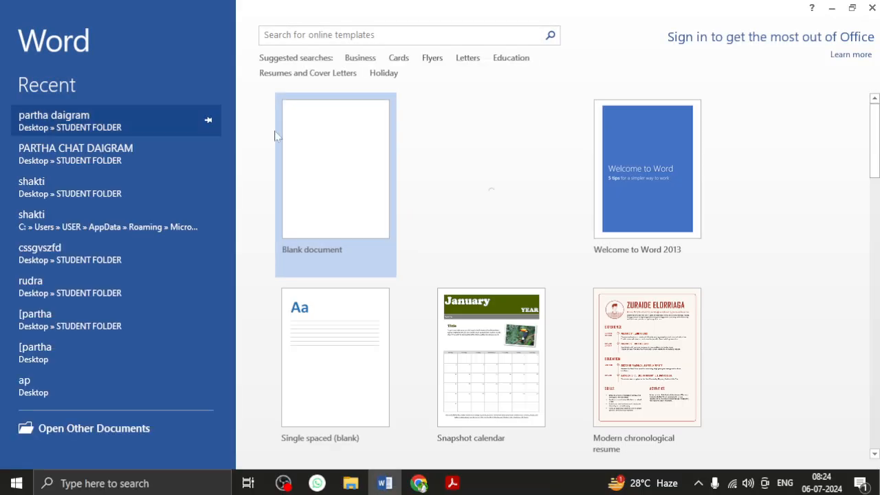
pyautogui.click(352, 189)
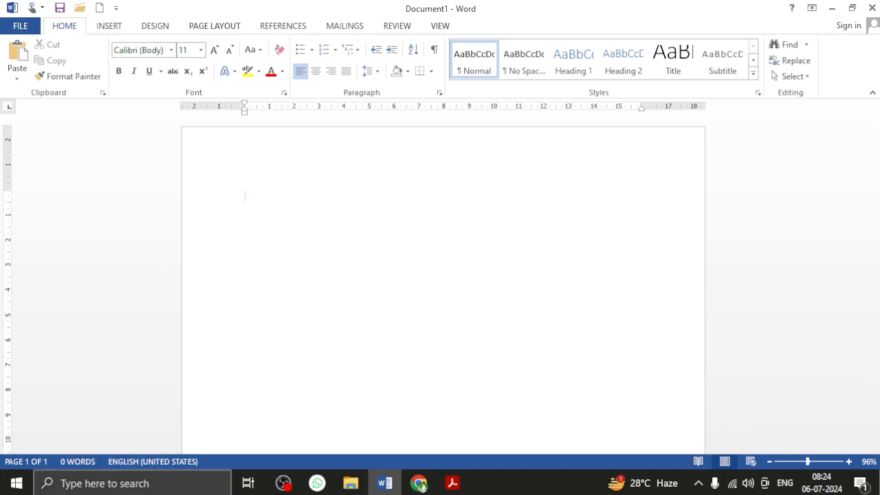
# Locate Word 2013 in the Microsoft Office 2013 folder of the Windows app list and close the list without launching it.
pyautogui.click(13, 485)
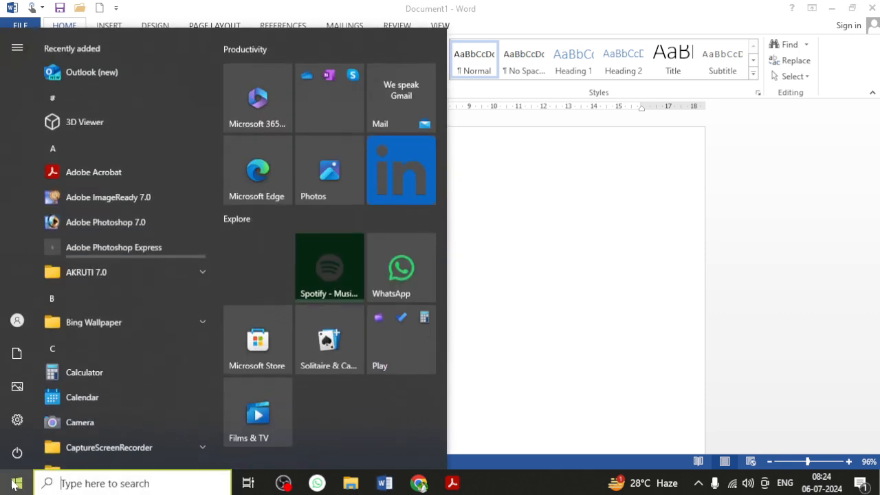
pyautogui.scroll(-3, 114, 343)
pyautogui.scroll(-8, 117, 336)
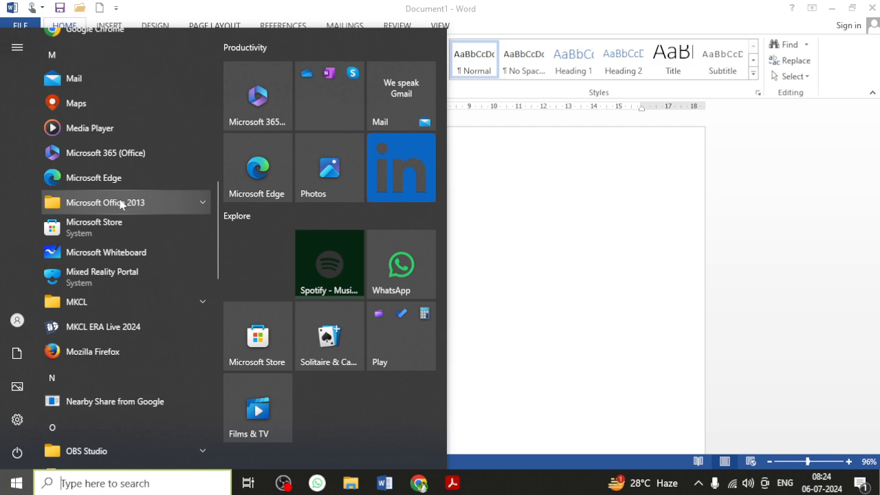
pyautogui.click(157, 201)
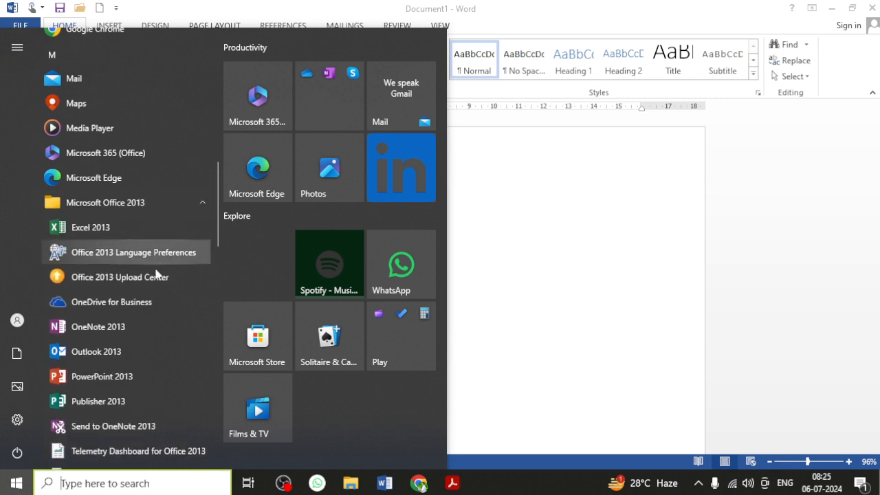
pyautogui.scroll(-3, 157, 256)
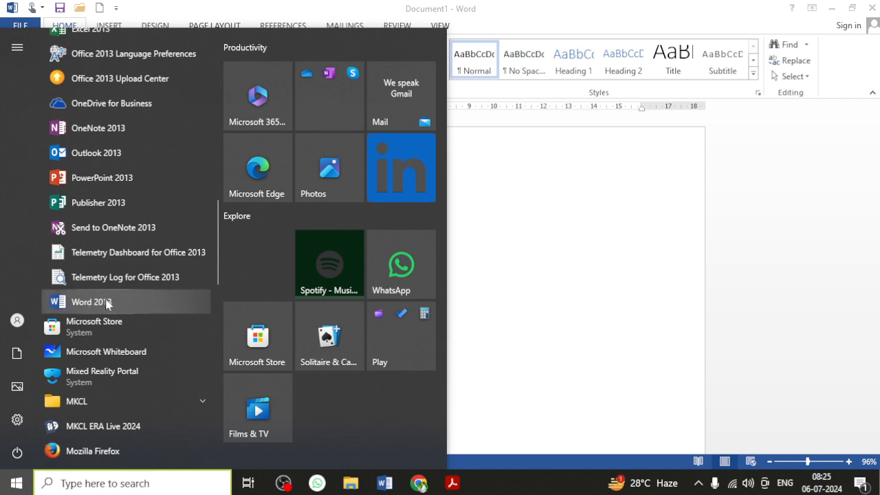
pyautogui.click(616, 240)
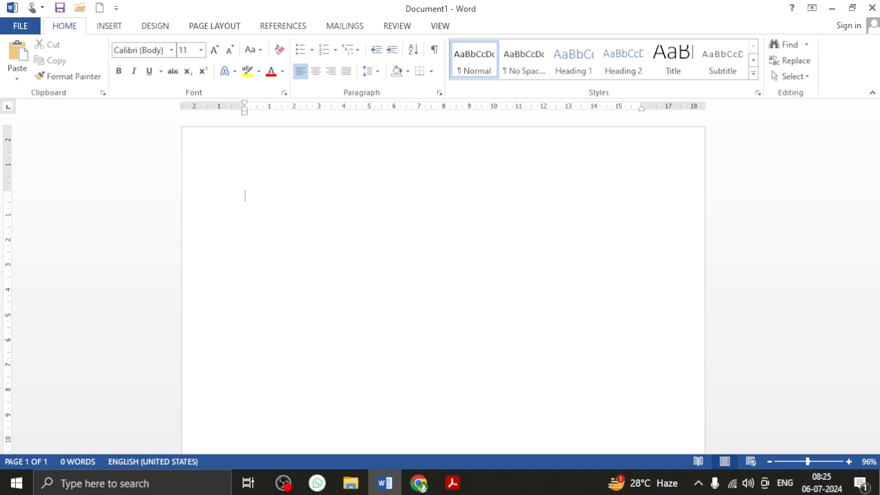
# View the labelled Word window diagram in BCO-09.pdf, and try restoring and maximizing the Word window using its title bar.
pyautogui.click(453, 483)
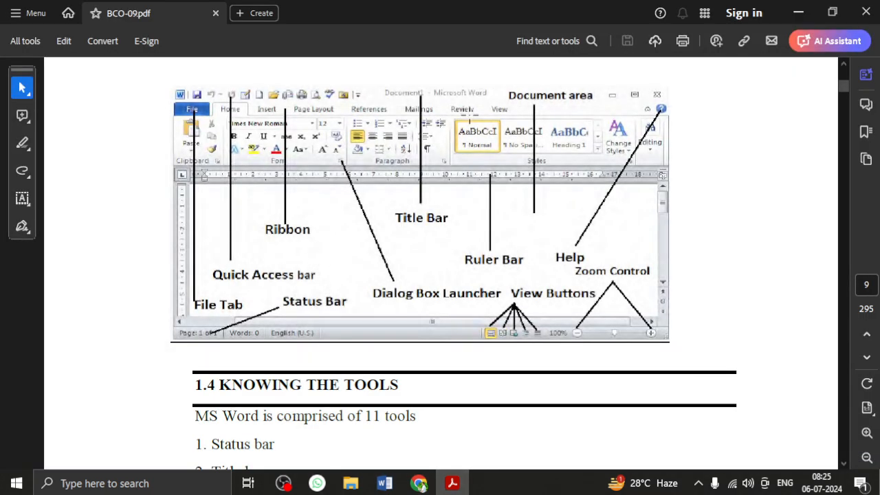
pyautogui.click(384, 483)
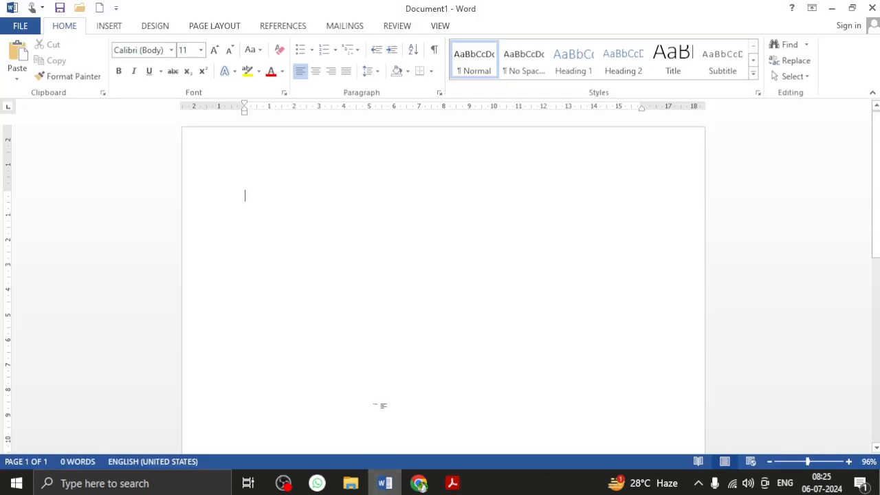
pyautogui.doubleClick(405, 11)
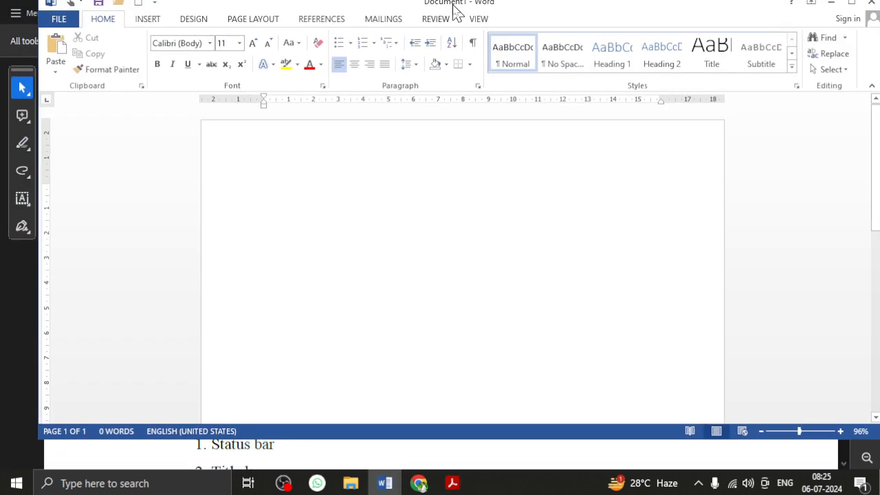
pyautogui.click(826, 11)
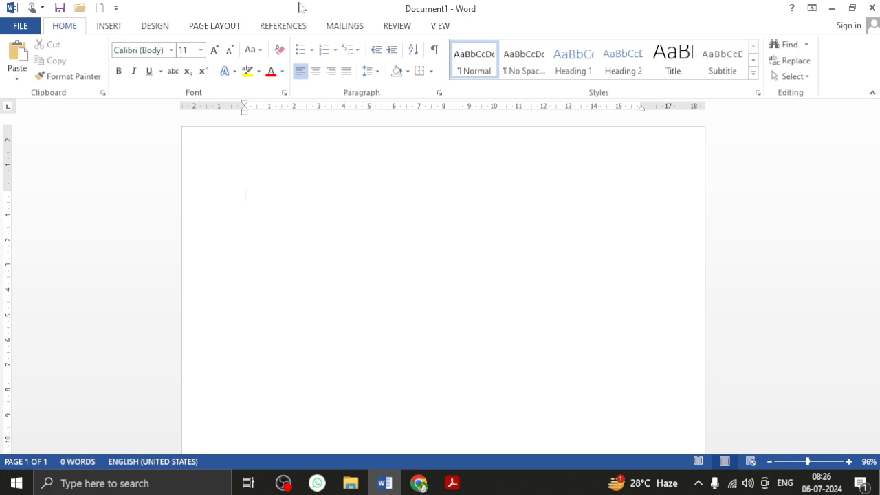
# Open the third recent document, stored in STUDENT FOLDER on the Desktop.
pyautogui.click(21, 27)
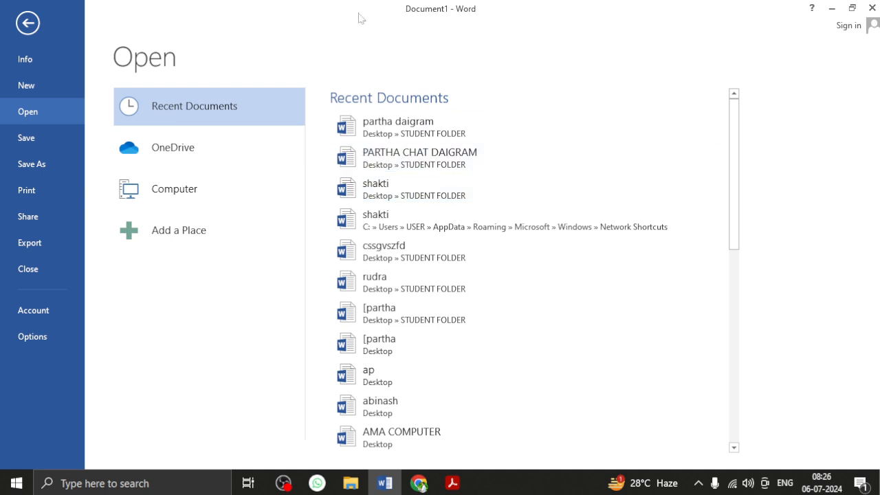
pyautogui.click(28, 23)
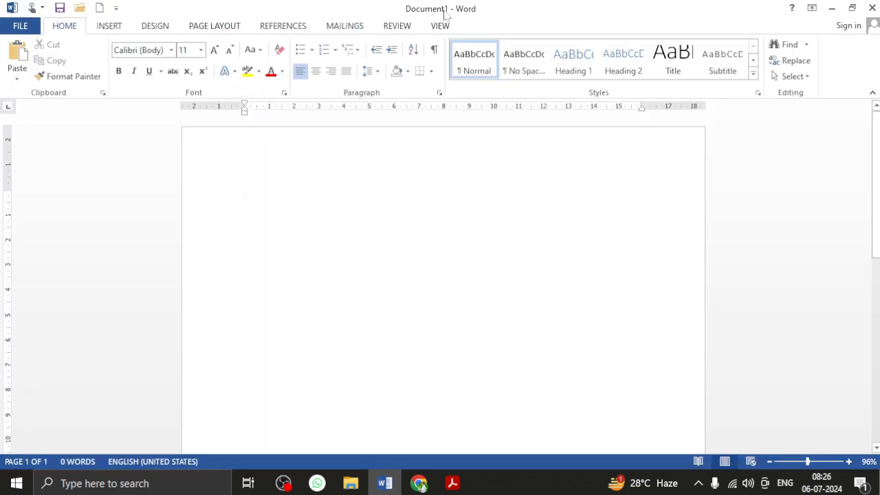
pyautogui.click(18, 26)
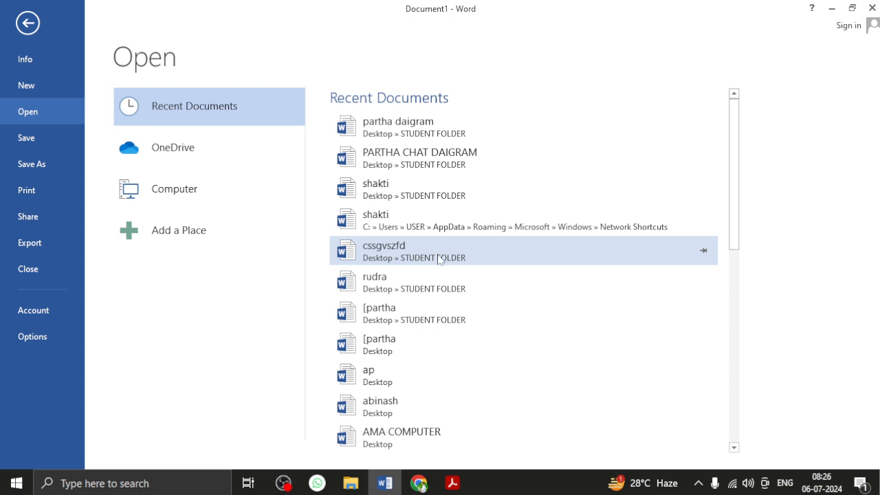
pyautogui.click(421, 199)
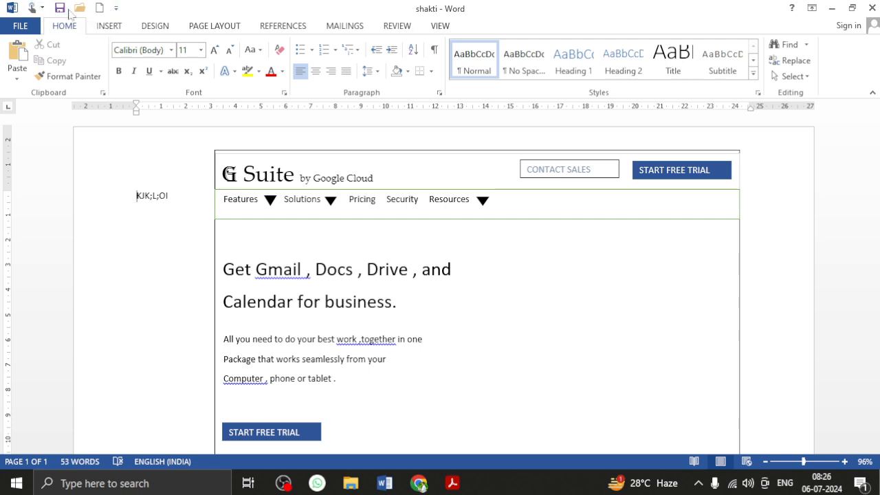
# Minimize the Word and PDF windows to the desktop and bring the Word document back.
pyautogui.click(832, 14)
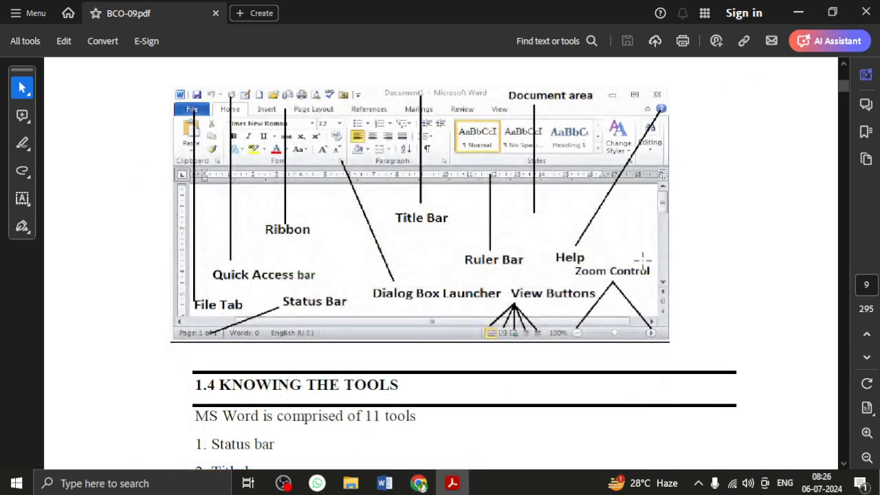
pyautogui.click(814, 7)
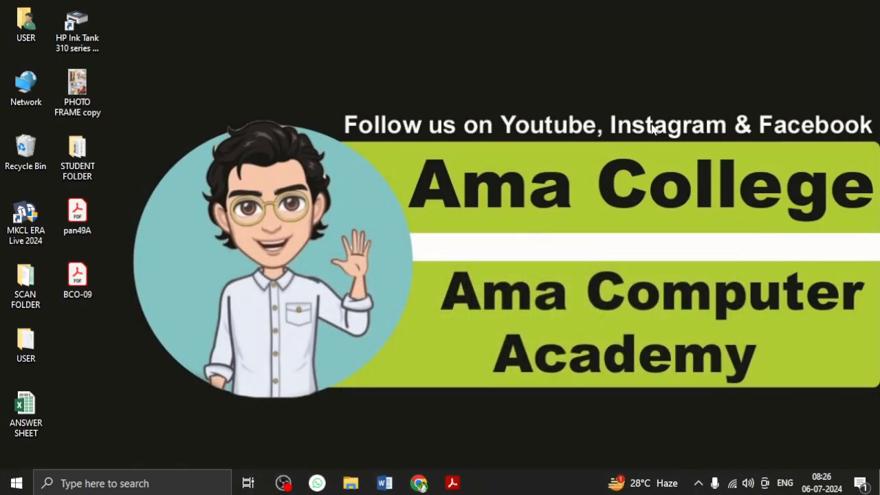
pyautogui.click(385, 483)
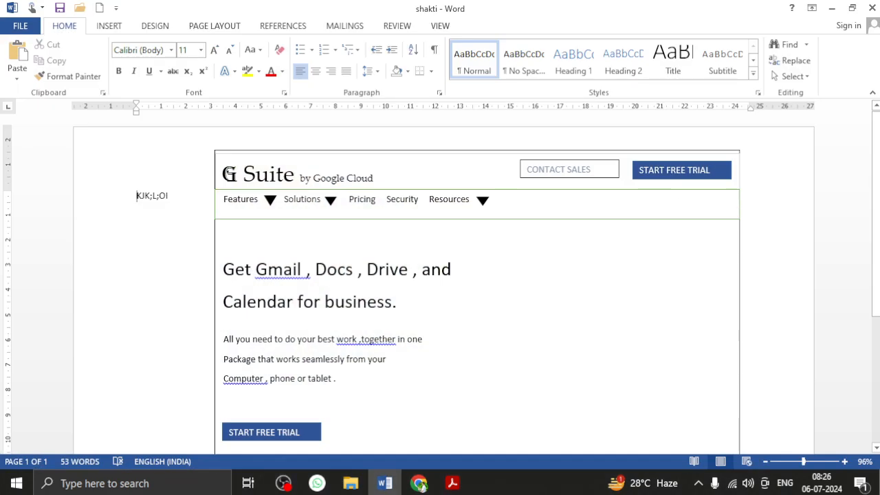
# Restore the Word window to a smaller size, widen it to the screen's edge, and maximize it again.
pyautogui.click(853, 8)
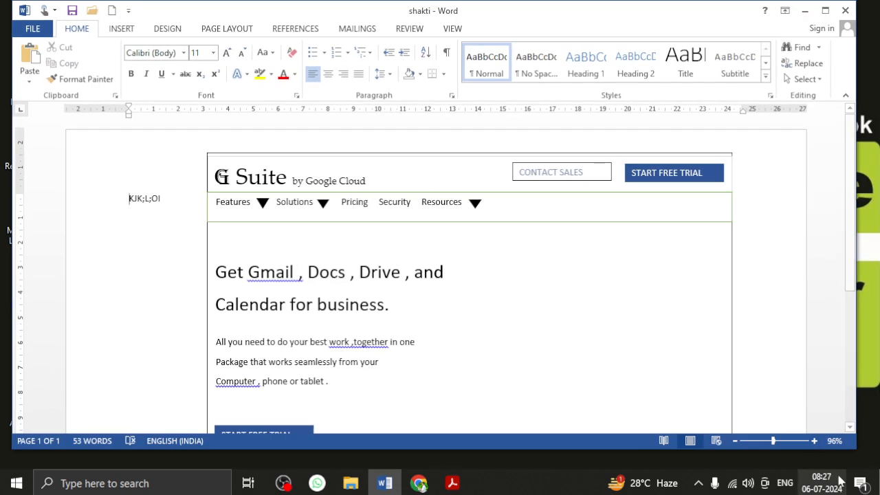
pyautogui.moveTo(854, 448); pyautogui.dragTo(879, 444)
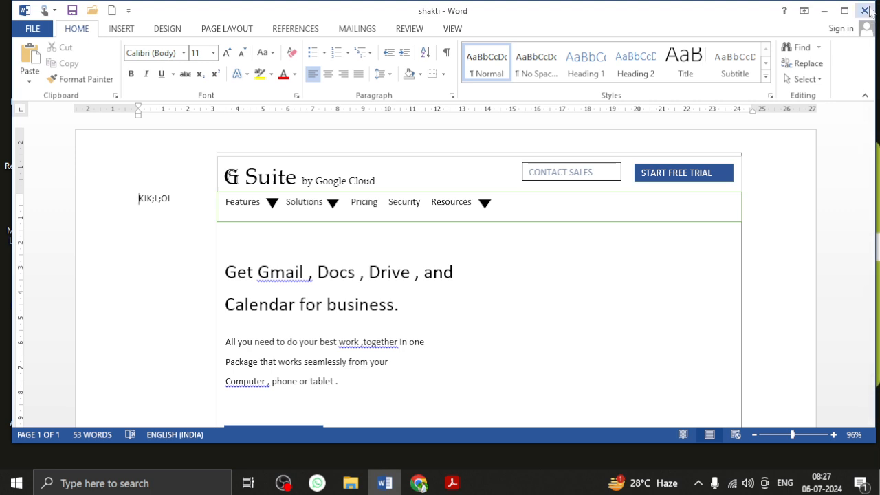
pyautogui.click(843, 12)
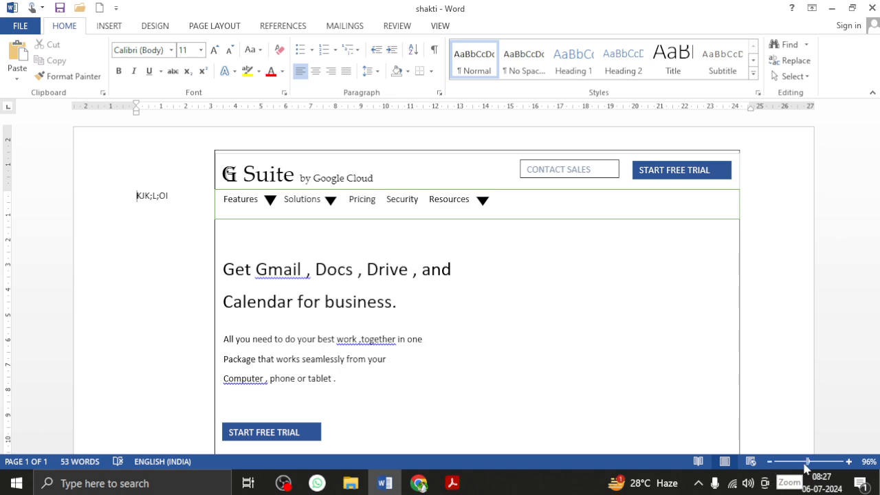
# Zoom the document out to 68% and 10%, in to 500%, and return it to 95%.
pyautogui.moveTo(808, 467); pyautogui.dragTo(797, 467)
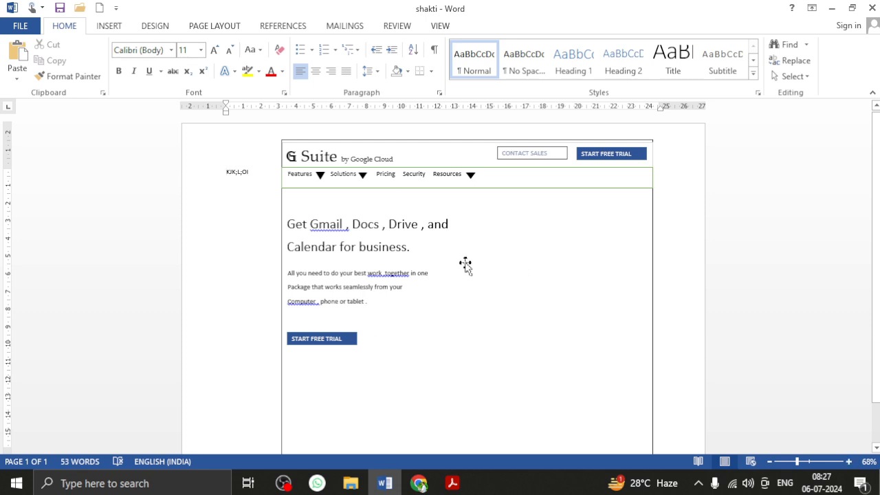
pyautogui.moveTo(798, 462); pyautogui.dragTo(762, 467)
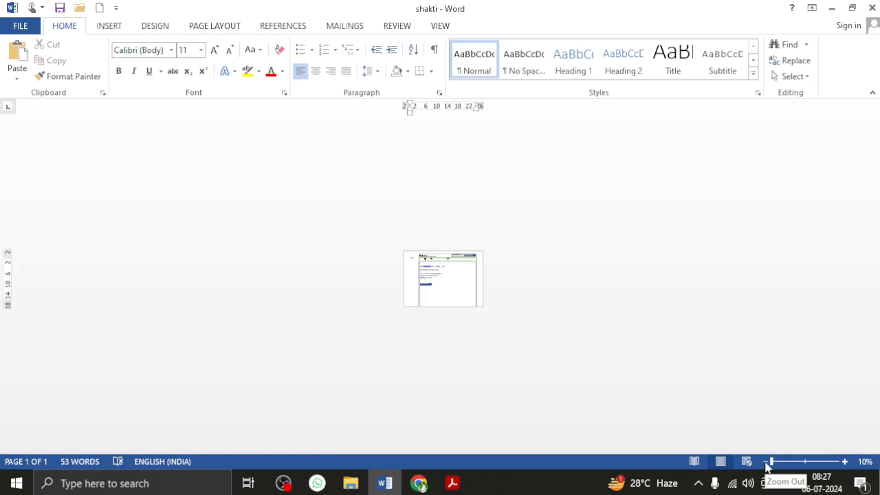
pyautogui.click(803, 462)
pyautogui.click(829, 461)
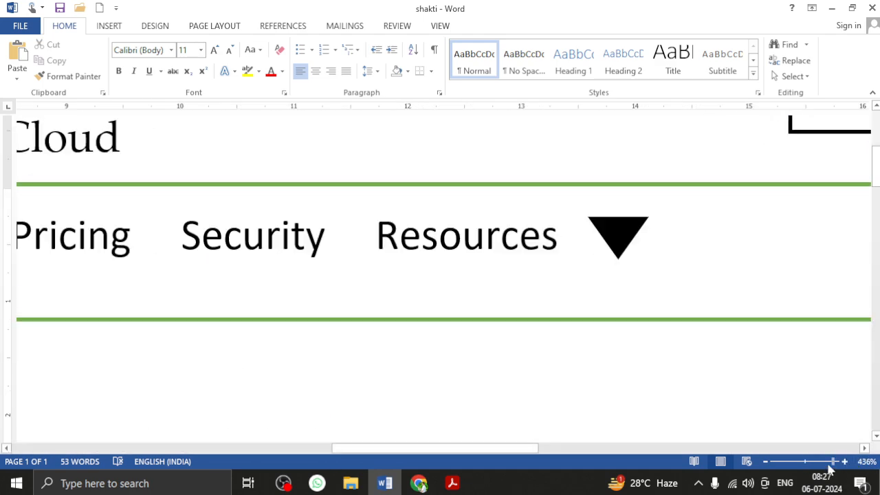
pyautogui.click(838, 462)
pyautogui.click(845, 462)
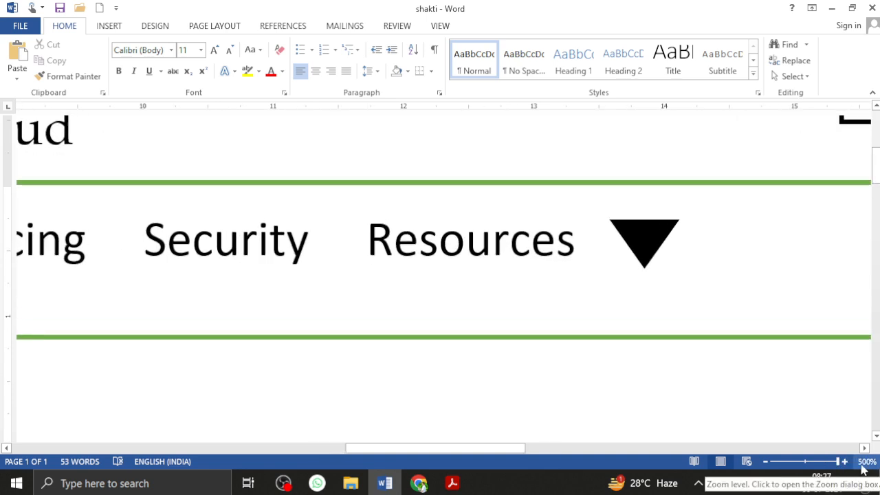
pyautogui.click(806, 461)
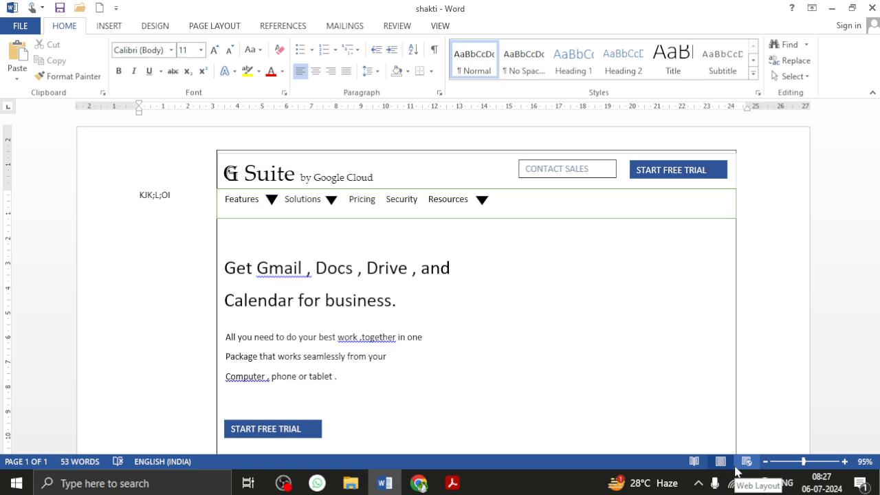
# View the labelled Word window diagram in BCO-09.pdf and return to the Word document.
pyautogui.click(452, 483)
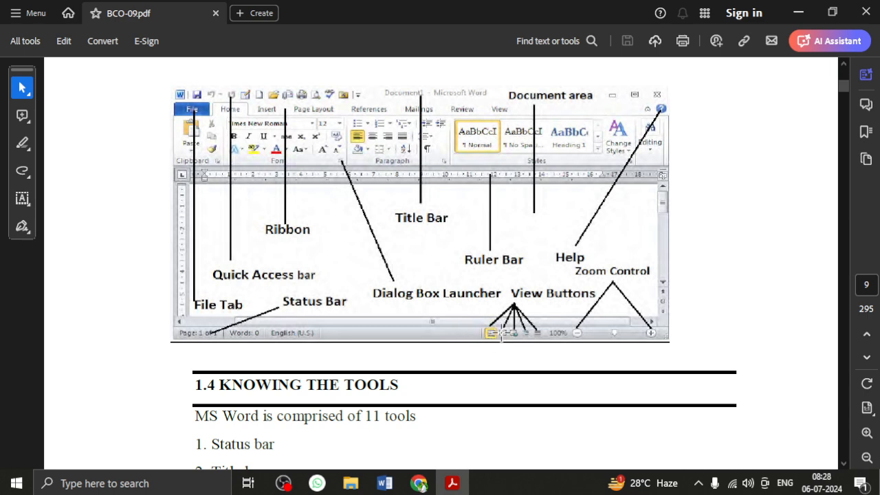
pyautogui.click(384, 483)
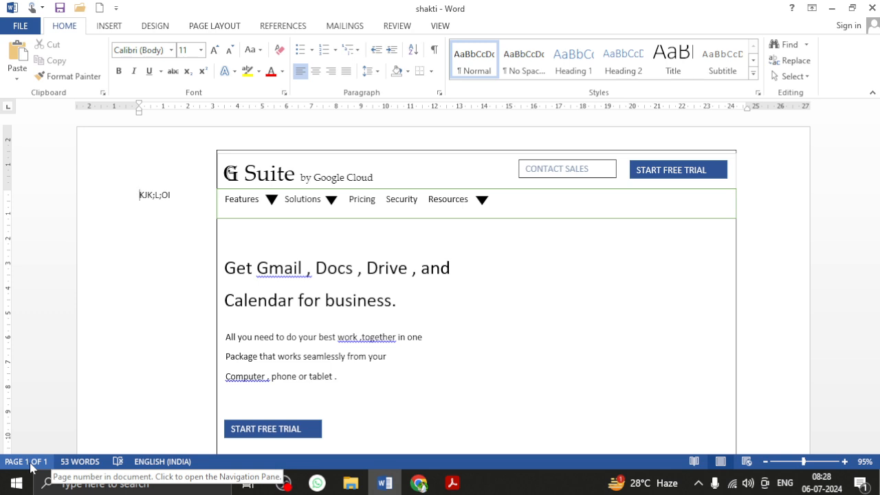
# Insert a blank page ahead of the G Suite page and go to the new page.
pyautogui.scroll(-5, 499, 298)
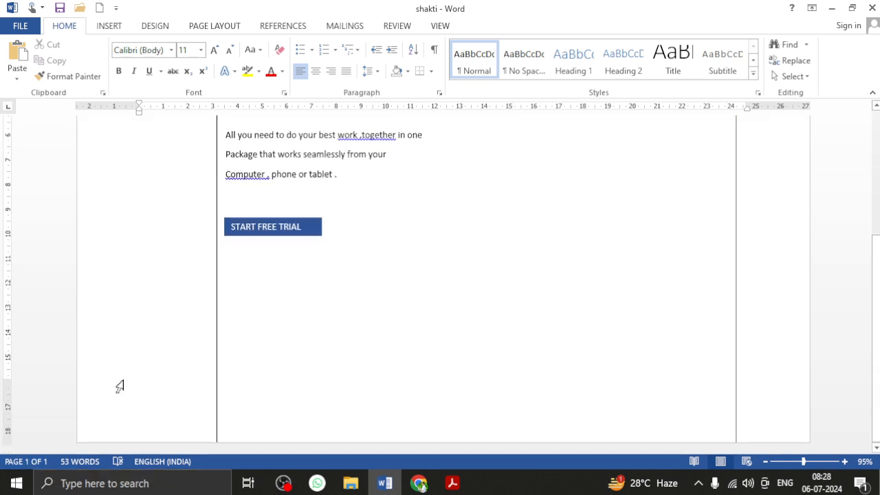
pyautogui.hotkey('ctrl', 'a')
pyautogui.click(110, 28)
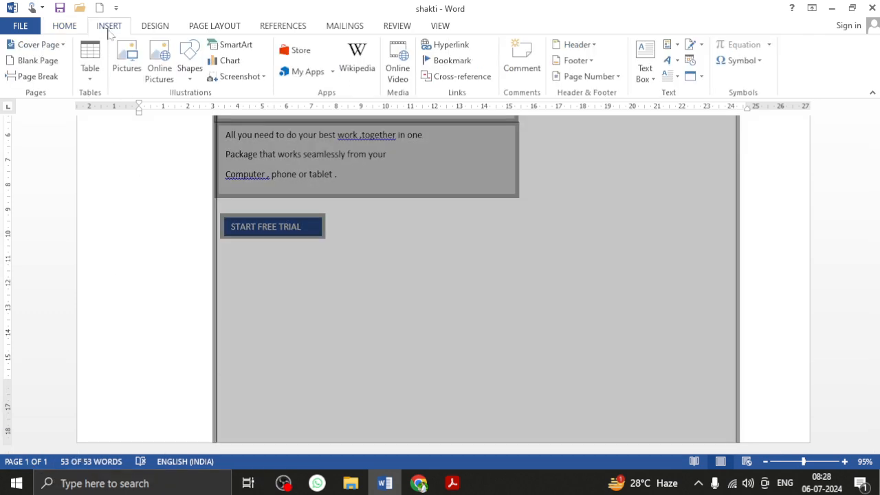
pyautogui.click(46, 67)
pyautogui.scroll(-11, 245, 334)
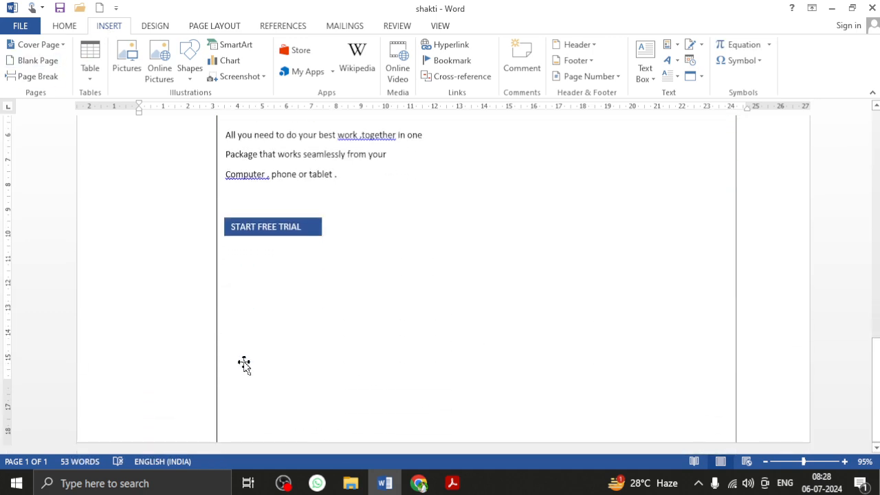
pyautogui.scroll(10, 187, 340)
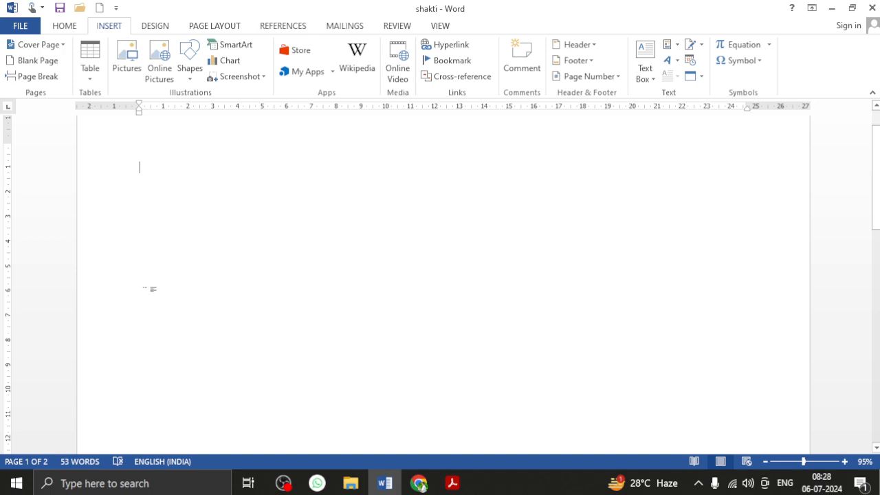
pyautogui.scroll(1, 147, 290)
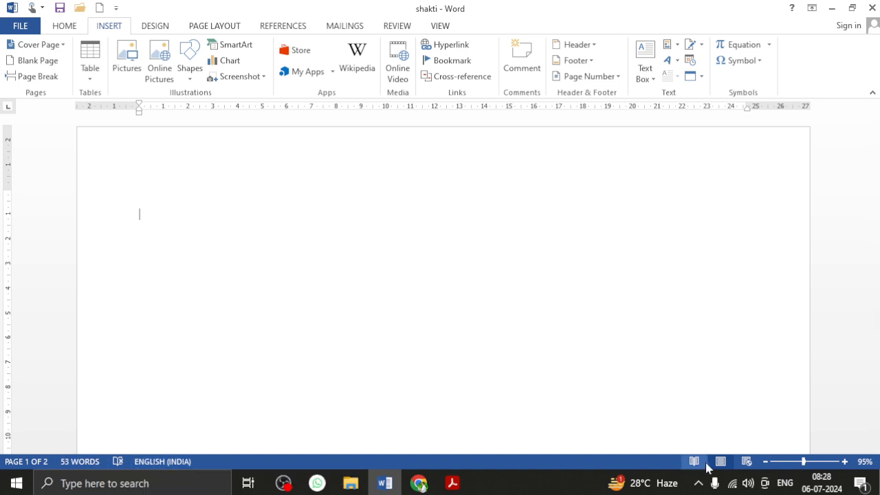
# Scroll through the document from the blank page to the G Suite page and back to the start.
pyautogui.moveTo(875, 213)
pyautogui.mouseDown()
pyautogui.moveTo(875, 324)
pyautogui.moveTo(876, 204)
pyautogui.mouseUp()
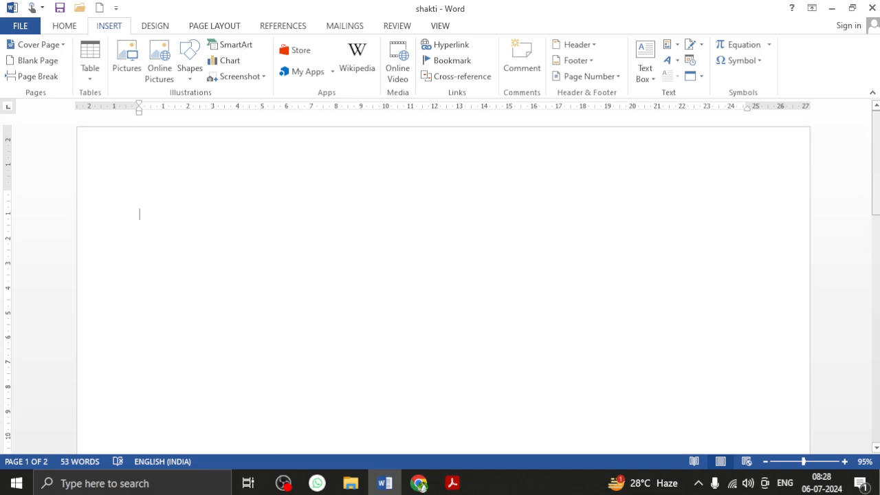
pyautogui.scroll(-10, 143, 209)
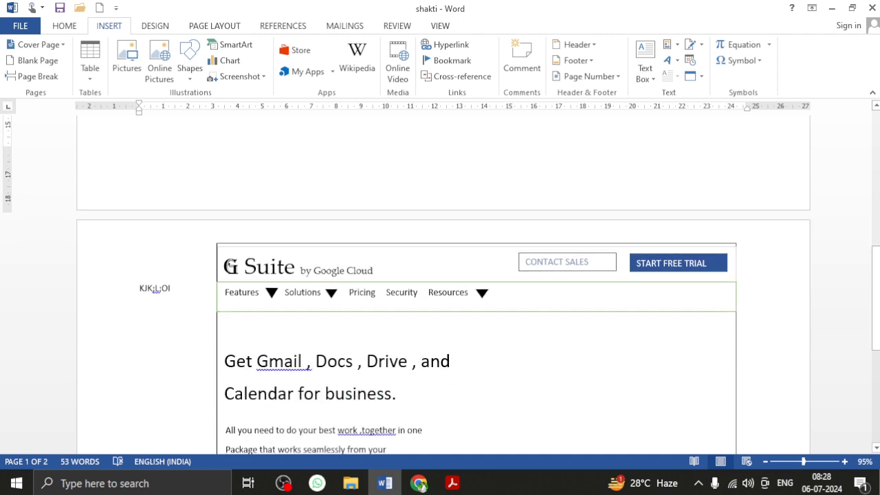
pyautogui.moveTo(875, 349); pyautogui.dragTo(875, 319)
pyautogui.scroll(8, 877, 321)
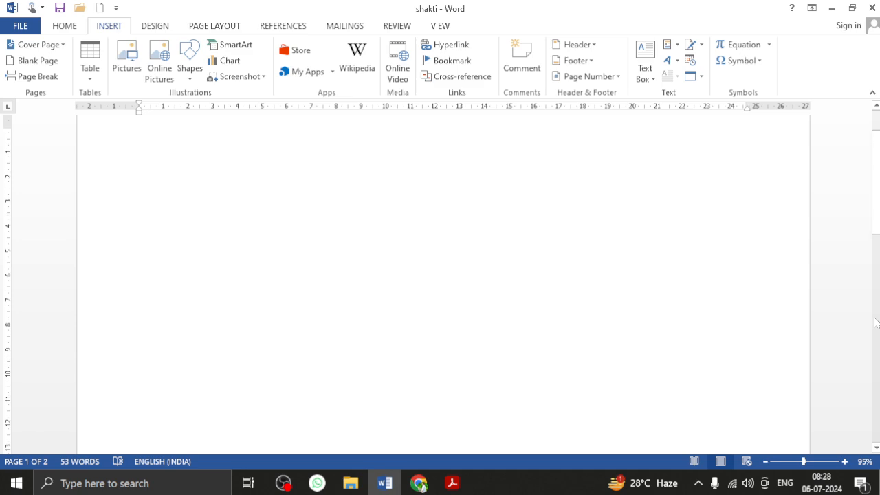
pyautogui.scroll(2, 378, 254)
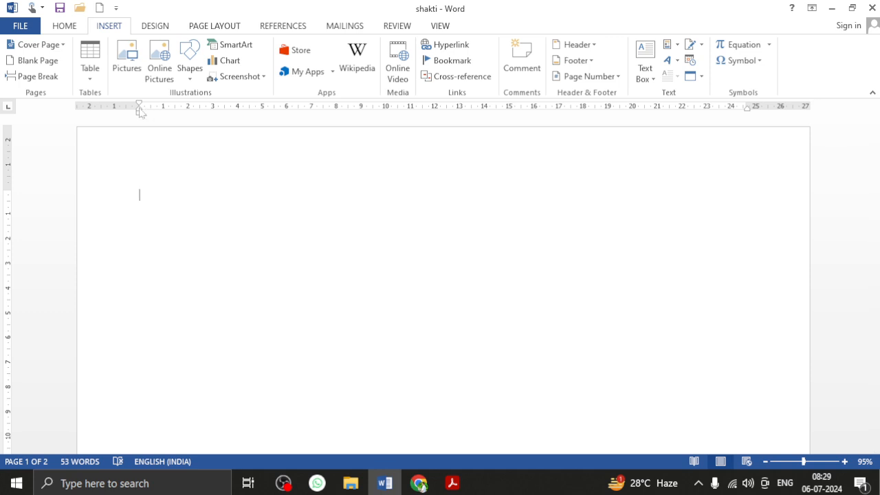
# Move the blank page's paragraph indent about 1.3 cm into the left margin and zoom the document to 212%.
pyautogui.moveTo(138, 110); pyautogui.dragTo(108, 107)
pyautogui.moveTo(804, 461); pyautogui.dragTo(815, 462)
pyautogui.moveTo(537, 453); pyautogui.dragTo(326, 452)
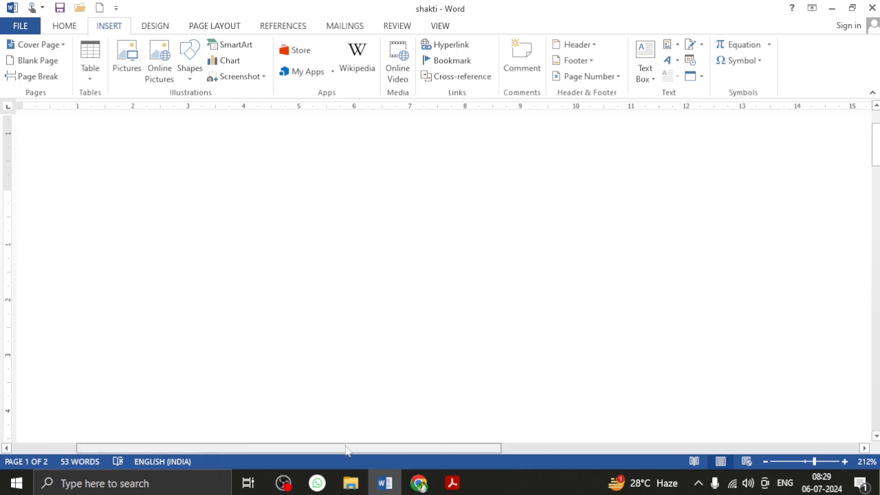
pyautogui.scroll(2, 440, 275)
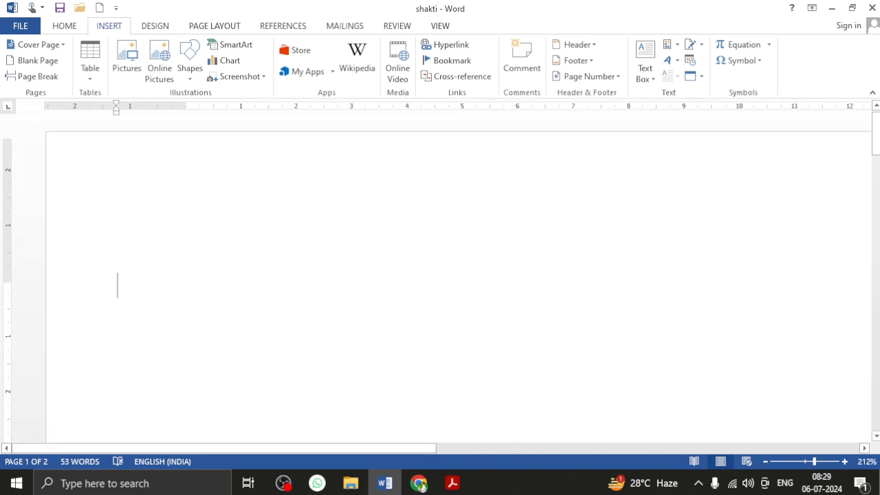
# Move the empty paragraph's left and first-line indents to about 0.25 cm inside the left margin.
pyautogui.doubleClick(127, 304)
pyautogui.click(156, 307)
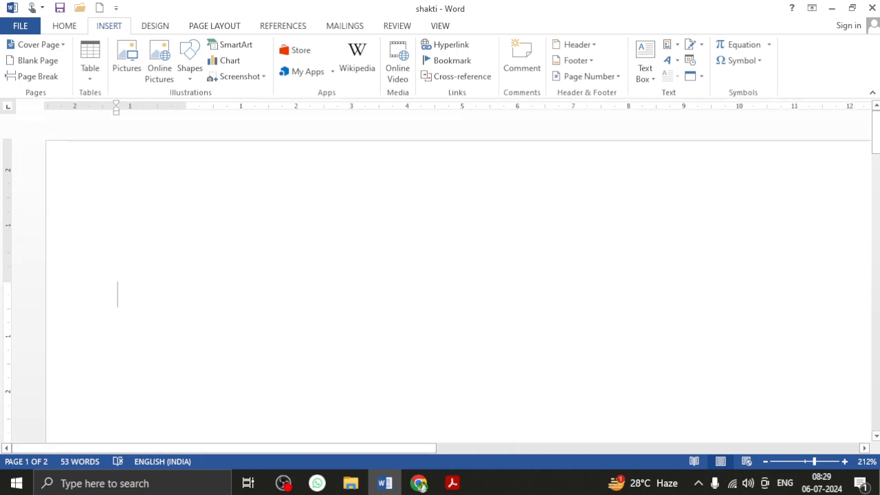
pyautogui.moveTo(115, 109); pyautogui.dragTo(200, 114)
pyautogui.moveTo(116, 103); pyautogui.dragTo(199, 112)
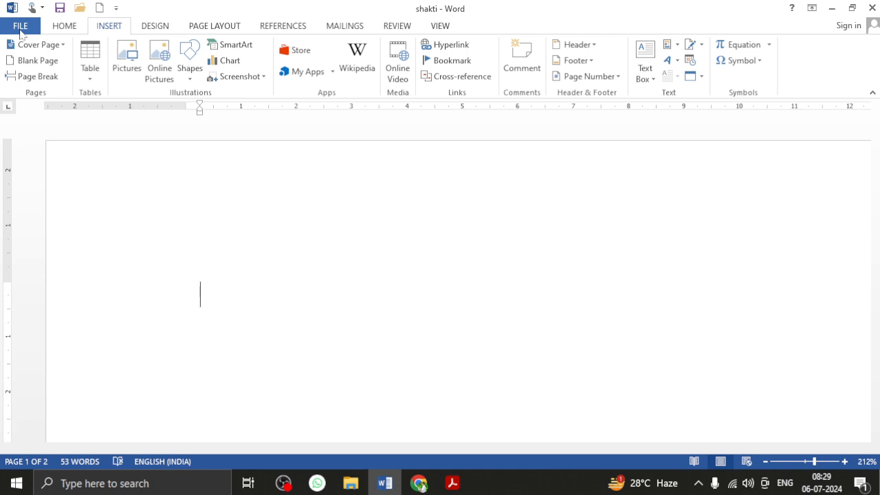
# Switch to Chrome, search Google Images for "office button in ms word", and preview the Javatpoint picture of the Office Button.
pyautogui.click(419, 483)
pyautogui.click(427, 15)
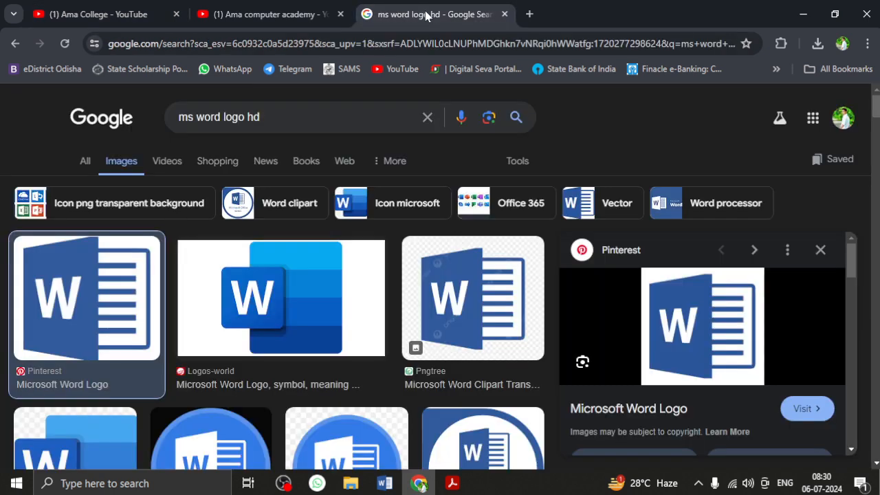
pyautogui.click(422, 118)
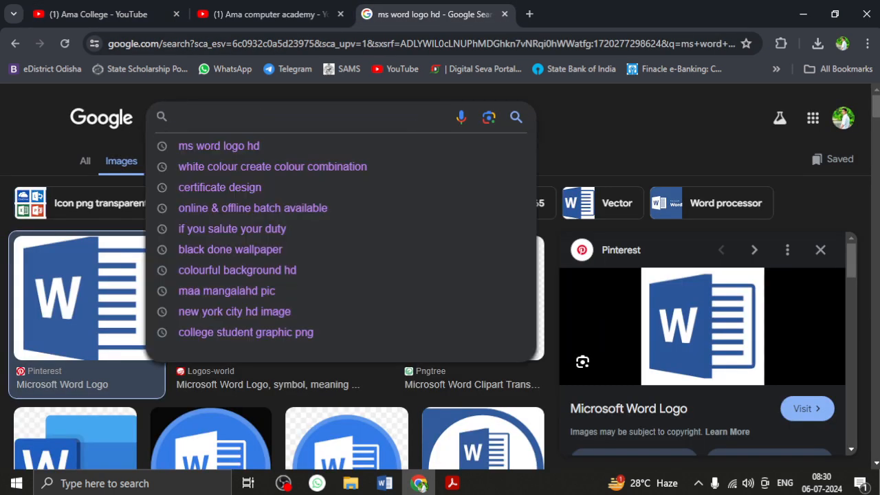
pyautogui.write('office but')
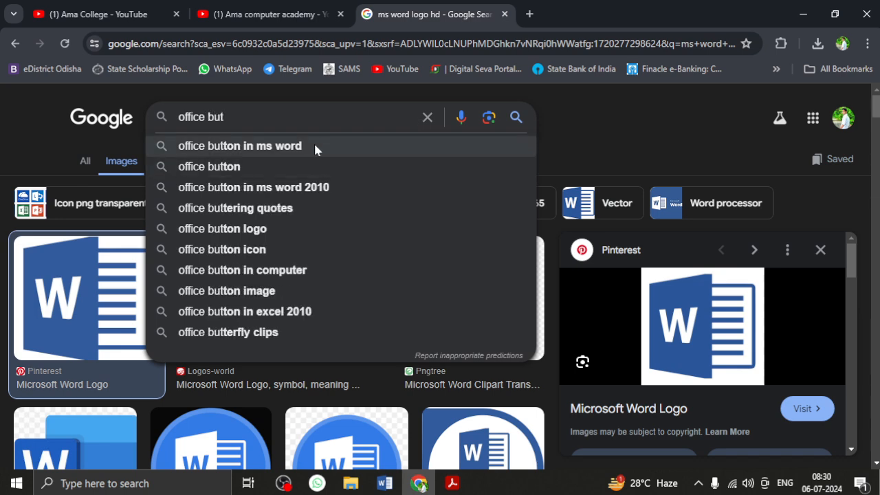
pyautogui.click(310, 138)
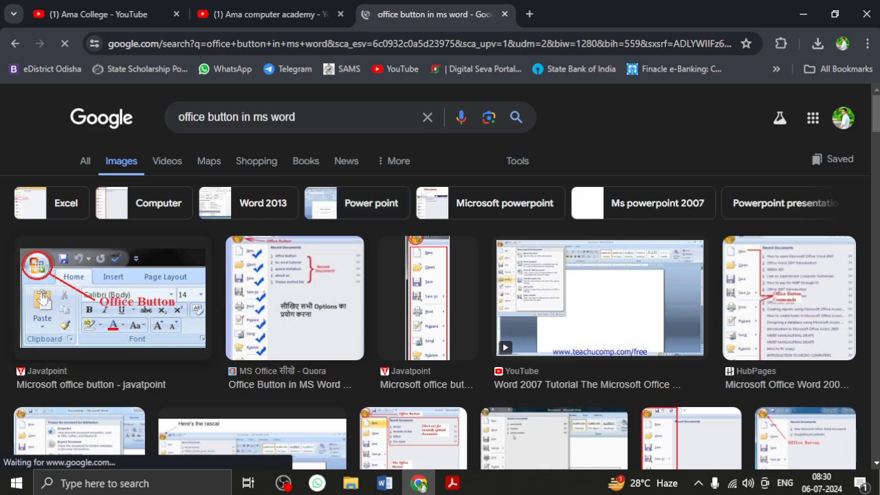
pyautogui.click(42, 297)
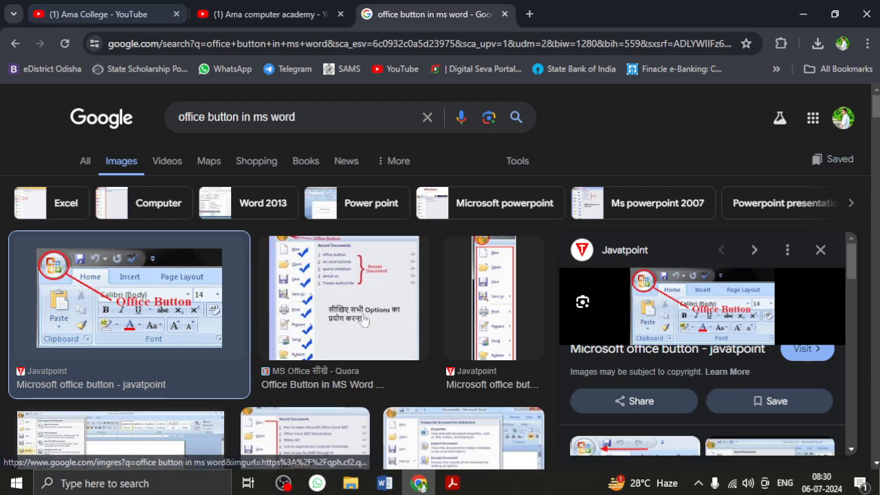
# Return to Word and look through the commands of every ribbon tab from Home to View.
pyautogui.hotkey('alt', 'Tab')
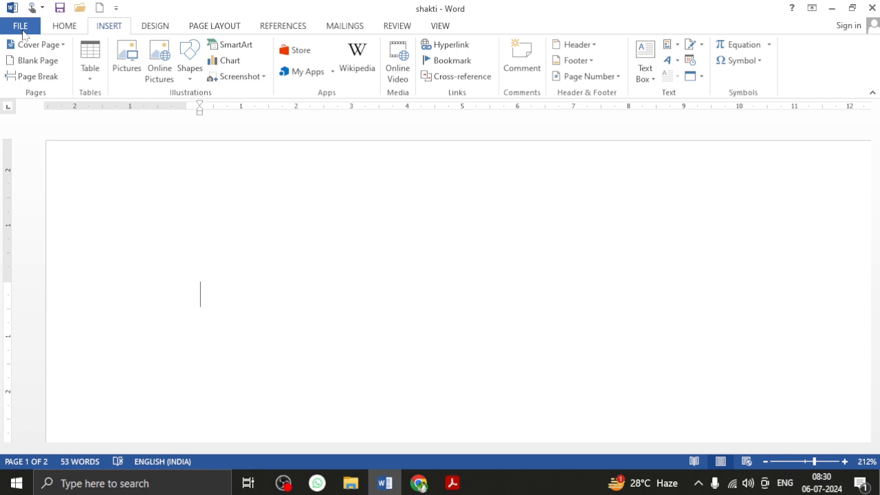
pyautogui.click(65, 29)
pyautogui.click(112, 31)
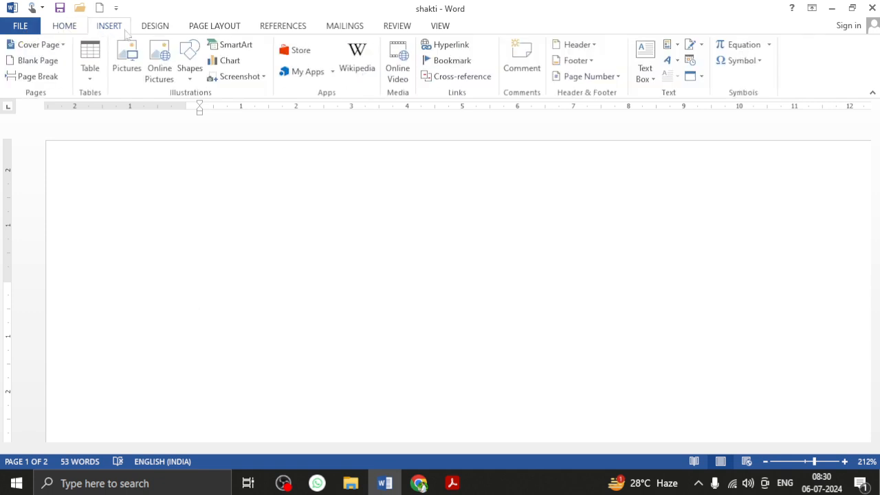
pyautogui.click(154, 29)
pyautogui.click(215, 29)
pyautogui.click(283, 28)
pyautogui.click(352, 28)
pyautogui.click(402, 29)
pyautogui.click(440, 28)
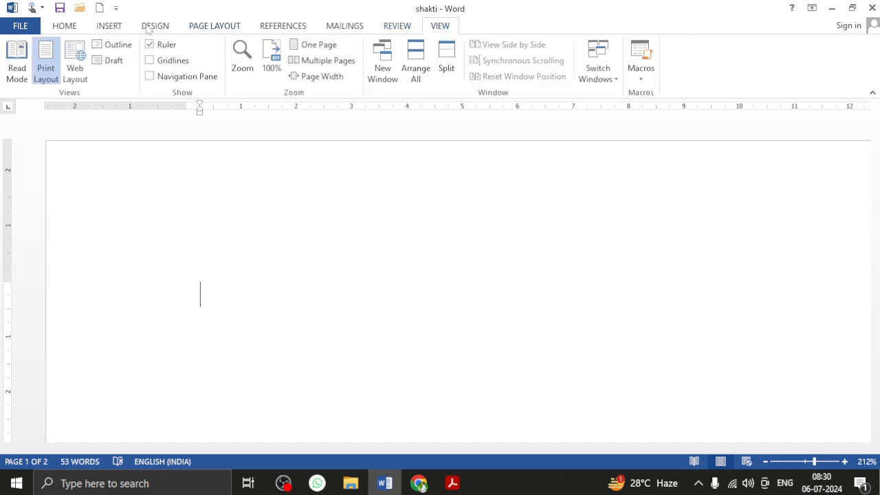
# Examine the Home, Insert and Design command groups again, ending with the Home commands displayed.
pyautogui.click(73, 29)
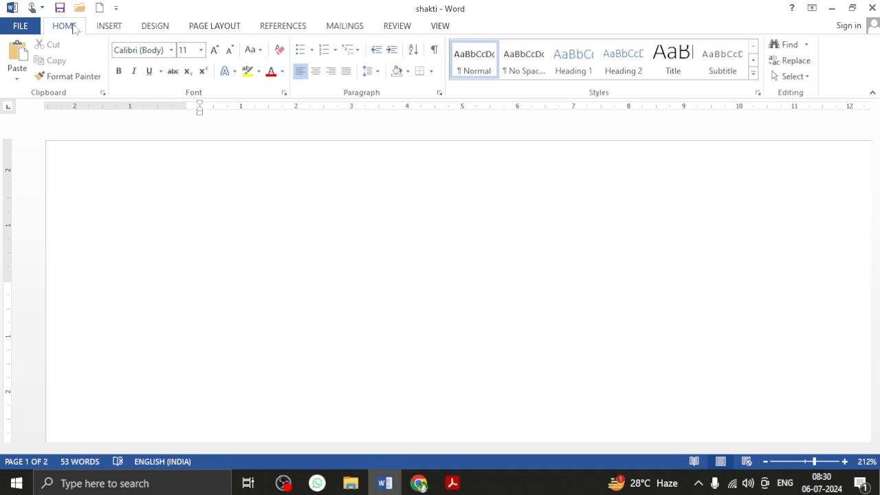
pyautogui.click(110, 29)
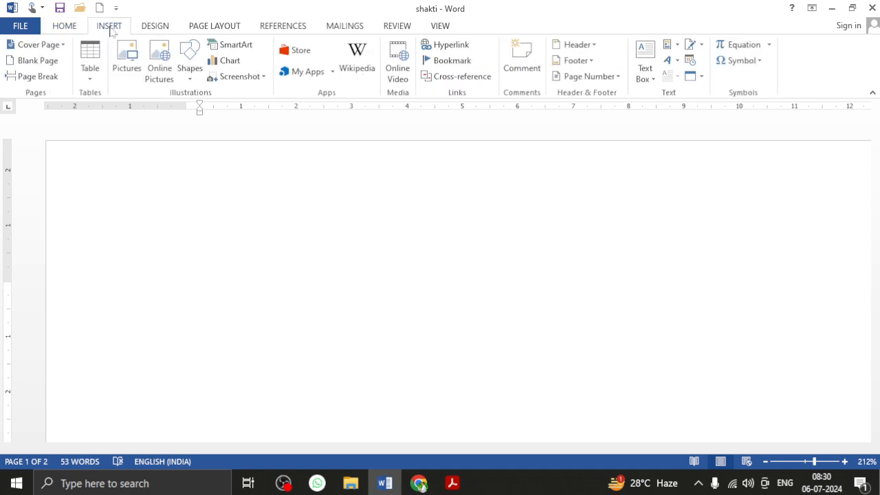
pyautogui.click(156, 30)
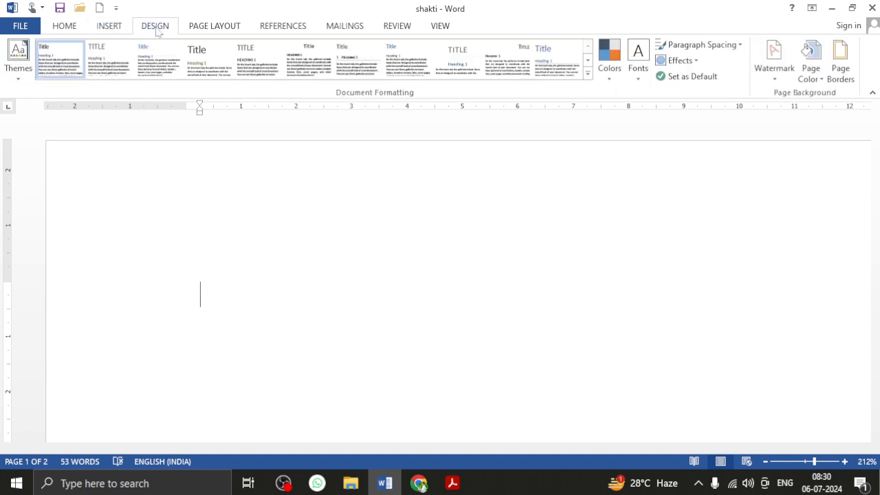
pyautogui.click(58, 28)
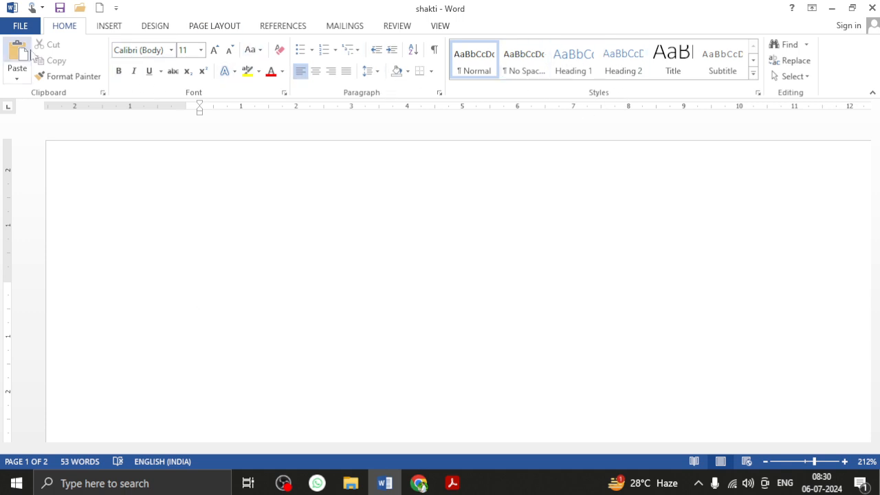
# Look over the Insert command groups from Pages to Symbols once more and return to the Home commands.
pyautogui.click(106, 27)
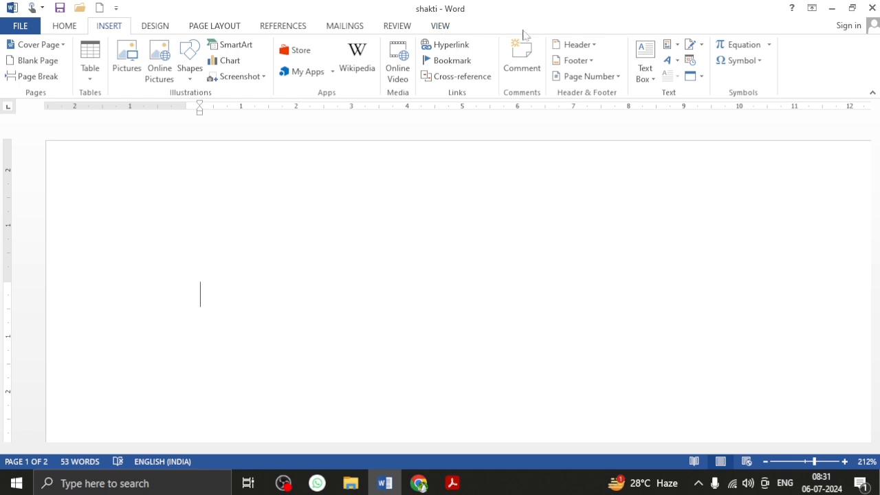
pyautogui.click(81, 27)
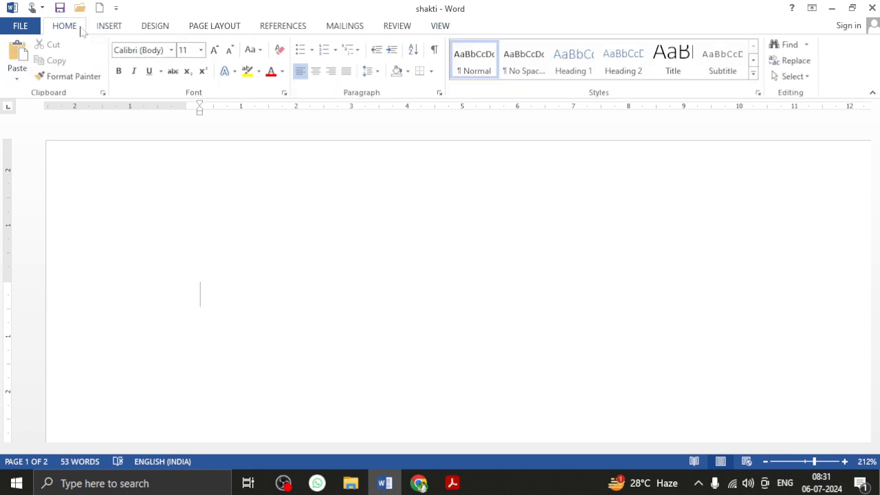
# Switch to BCO-09.pdf in Acrobat and read section 1.4 Knowing the Tools from Status bar through Ruler bar.
pyautogui.click(419, 483)
pyautogui.click(453, 484)
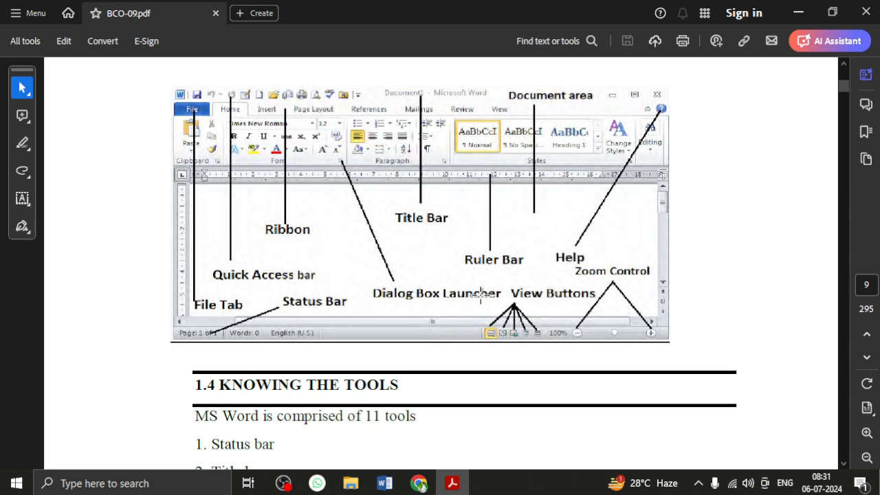
pyautogui.scroll(-5, 480, 294)
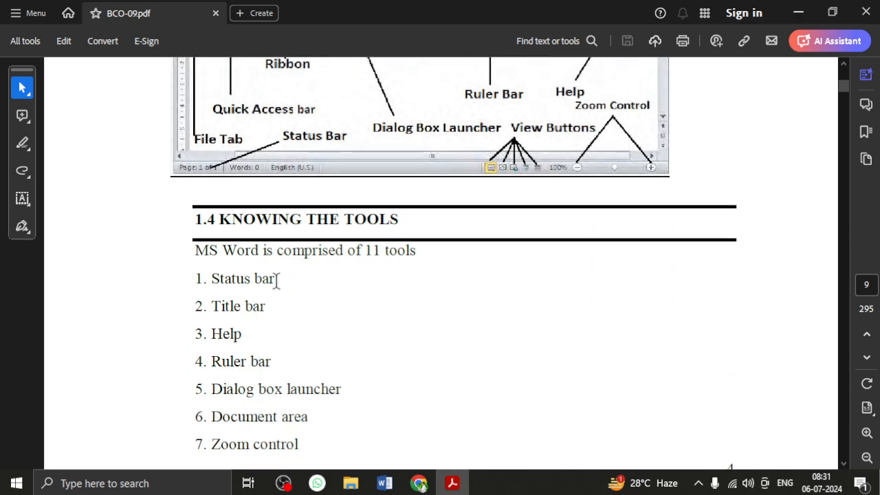
pyautogui.moveTo(218, 220); pyautogui.dragTo(400, 221)
pyautogui.click(407, 293)
pyautogui.scroll(-2, 272, 259)
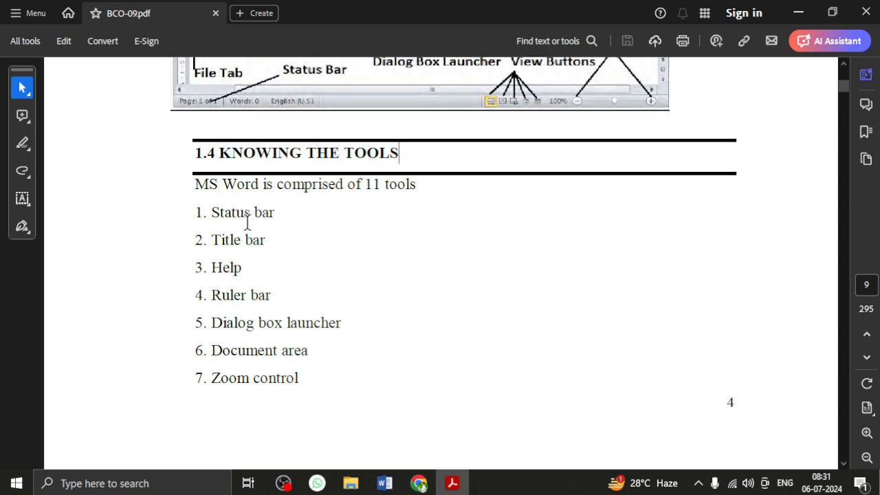
pyautogui.moveTo(214, 212); pyautogui.dragTo(308, 212)
pyautogui.click(252, 216)
pyautogui.moveTo(215, 239); pyautogui.dragTo(266, 240)
pyautogui.click(275, 272)
pyautogui.moveTo(214, 267); pyautogui.dragTo(291, 300)
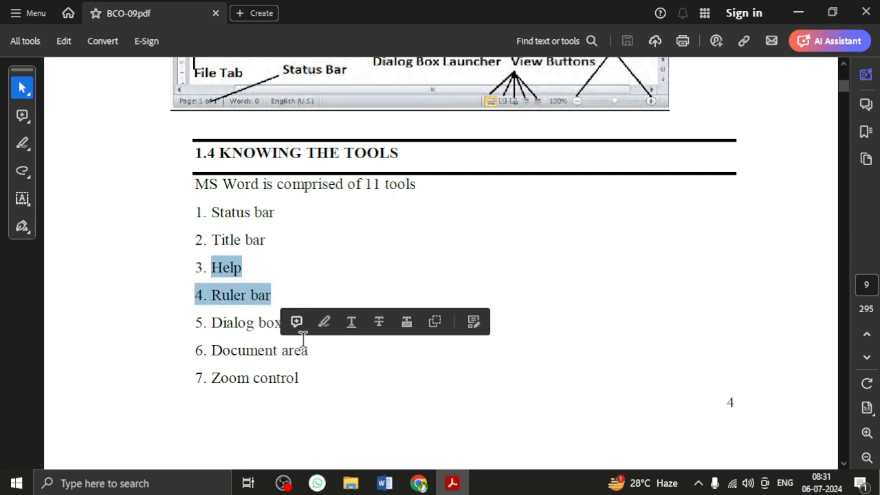
# Find Help in the PDF's labelled Word window picture, and locate the matching Microsoft Word Help command in Word.
pyautogui.hotkey('alt', 'Tab')
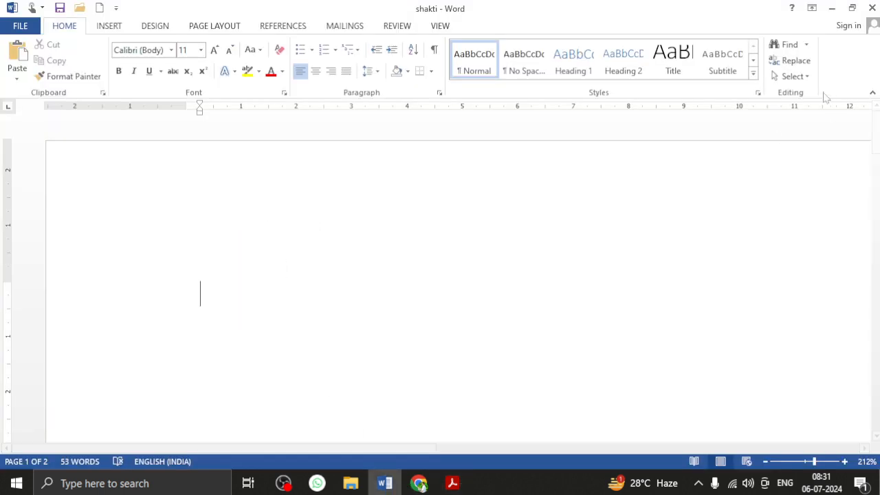
pyautogui.click(419, 485)
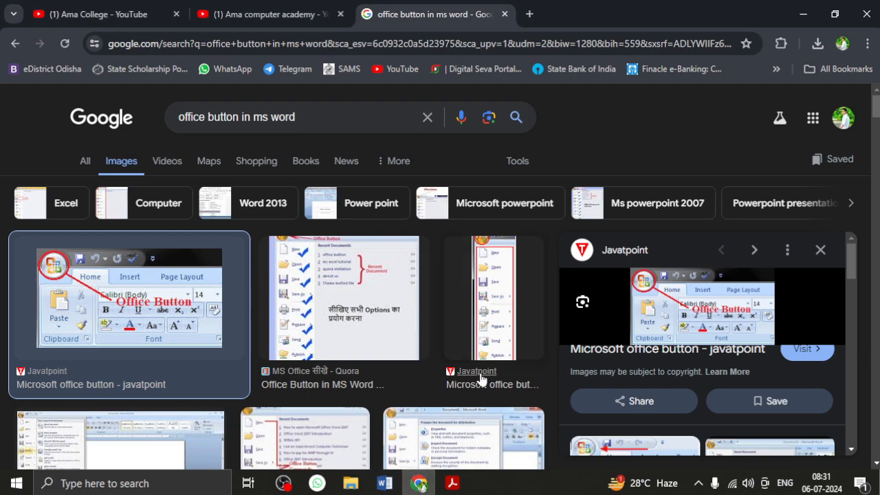
pyautogui.click(454, 483)
pyautogui.scroll(3, 727, 210)
pyautogui.scroll(2, 725, 209)
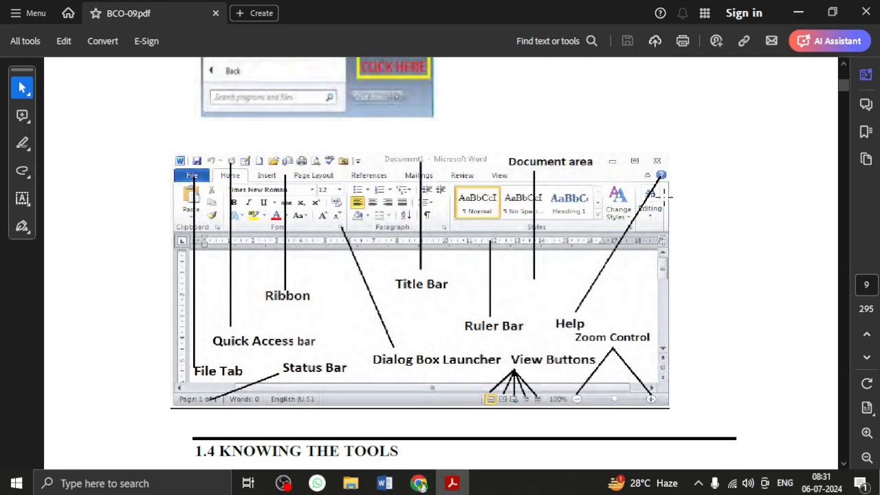
pyautogui.click(674, 183)
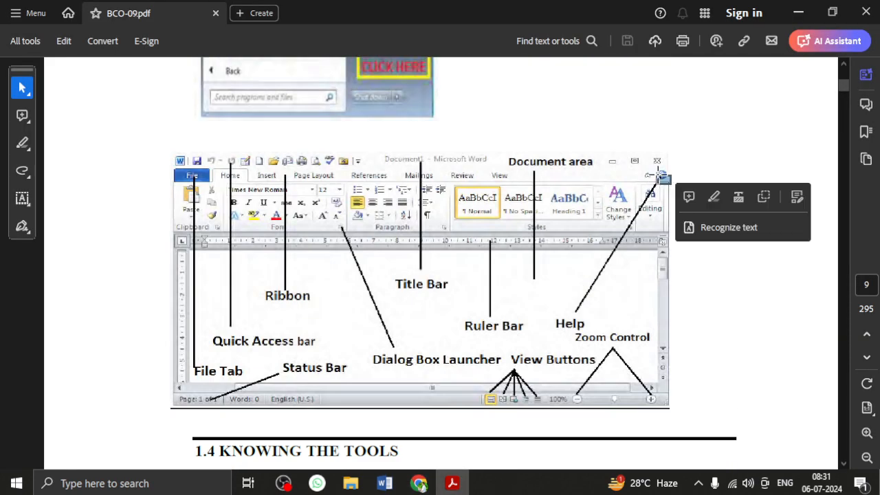
pyautogui.click(383, 484)
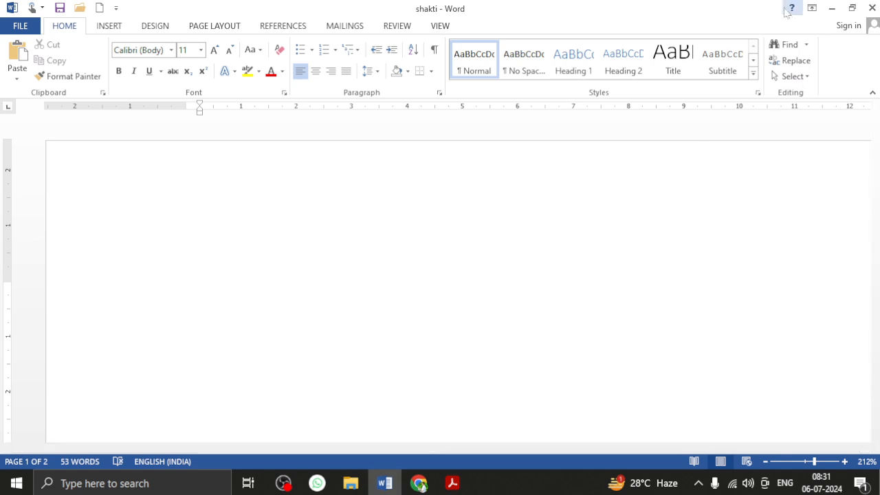
pyautogui.click(791, 9)
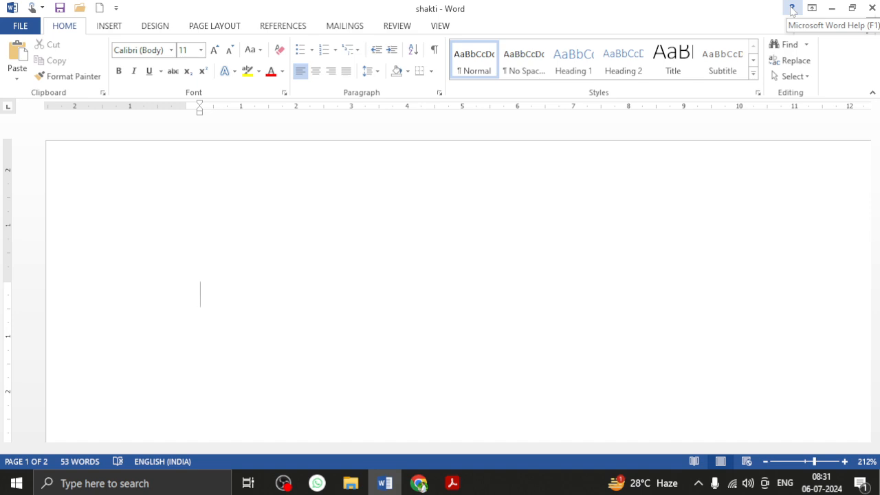
# Return to BCO-09.pdf and read the tool list entries from Ruler bar through Zoom control.
pyautogui.click(418, 483)
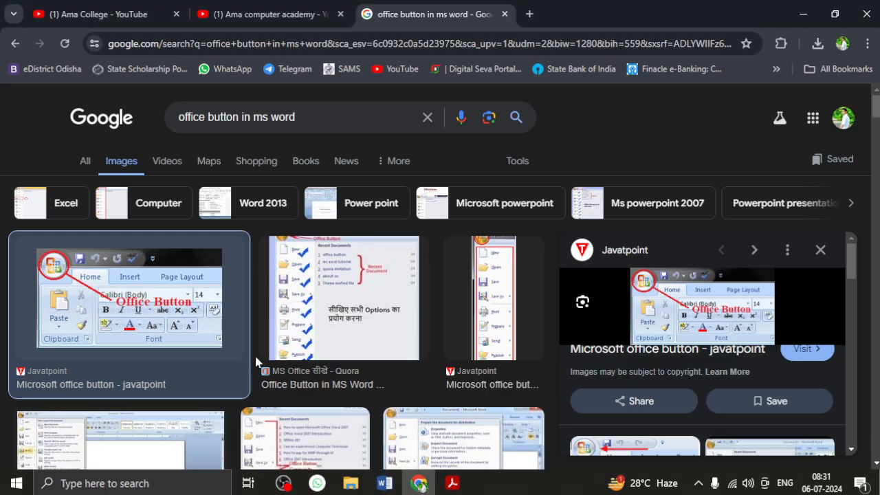
pyautogui.click(452, 483)
pyautogui.scroll(-5, 275, 357)
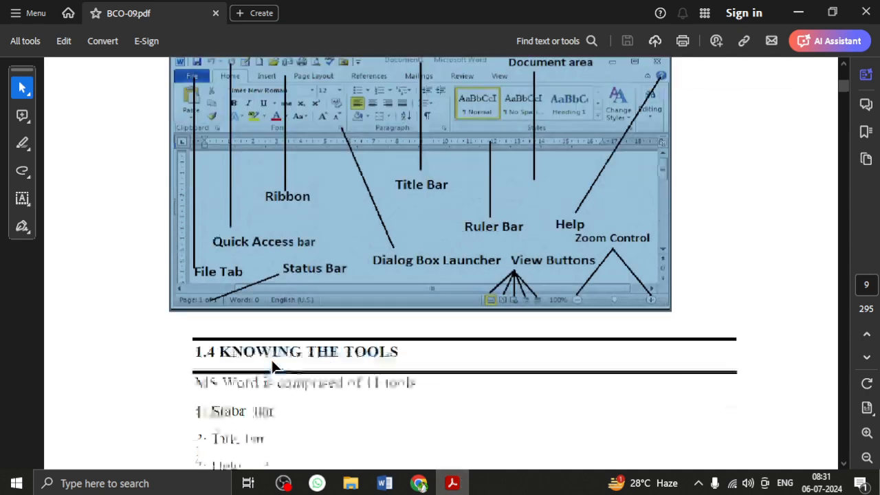
pyautogui.moveTo(219, 329); pyautogui.dragTo(301, 326)
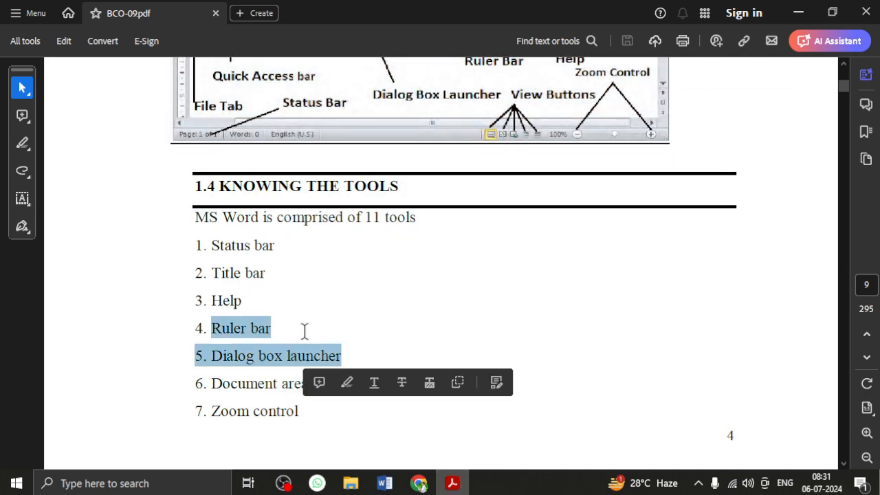
pyautogui.click(301, 330)
pyautogui.moveTo(227, 356); pyautogui.dragTo(340, 357)
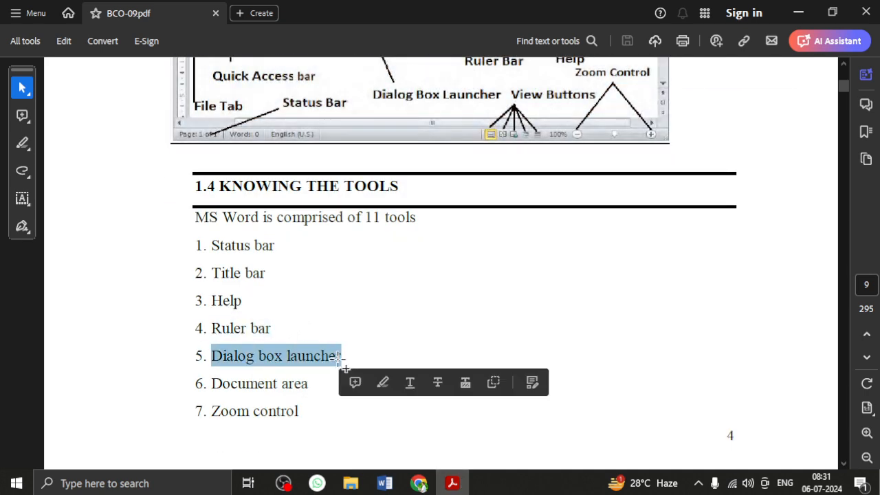
pyautogui.moveTo(215, 386); pyautogui.dragTo(316, 389)
pyautogui.moveTo(212, 413); pyautogui.dragTo(301, 411)
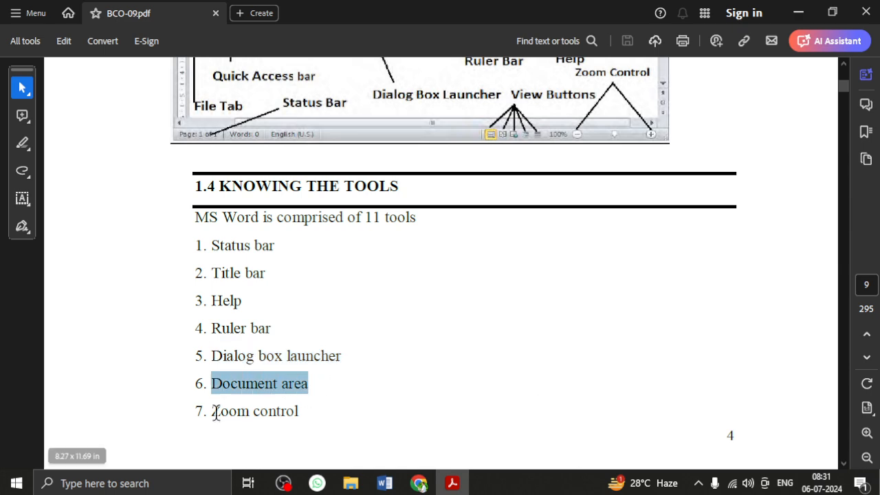
# Read the rest of the PDF's tool list: Quick access bar, View Buttons, File Tab and Ribbon.
pyautogui.scroll(-5, 287, 413)
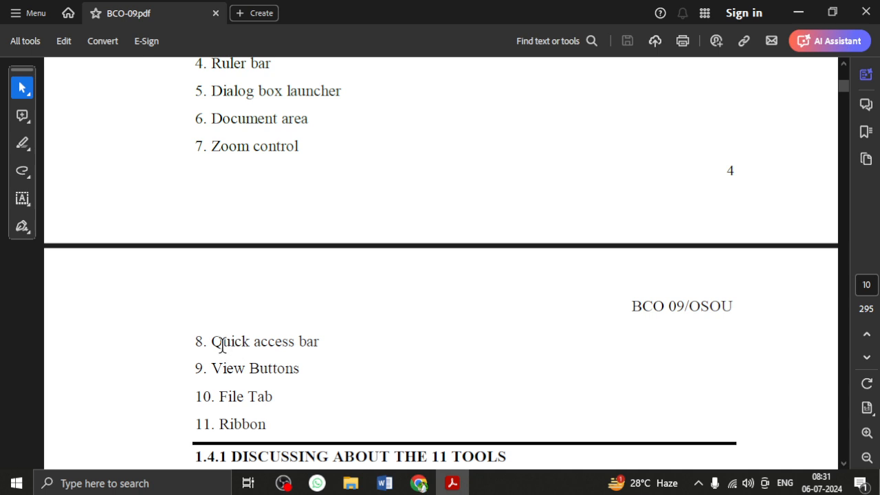
pyautogui.moveTo(210, 342); pyautogui.dragTo(317, 341)
pyautogui.moveTo(211, 369); pyautogui.dragTo(299, 370)
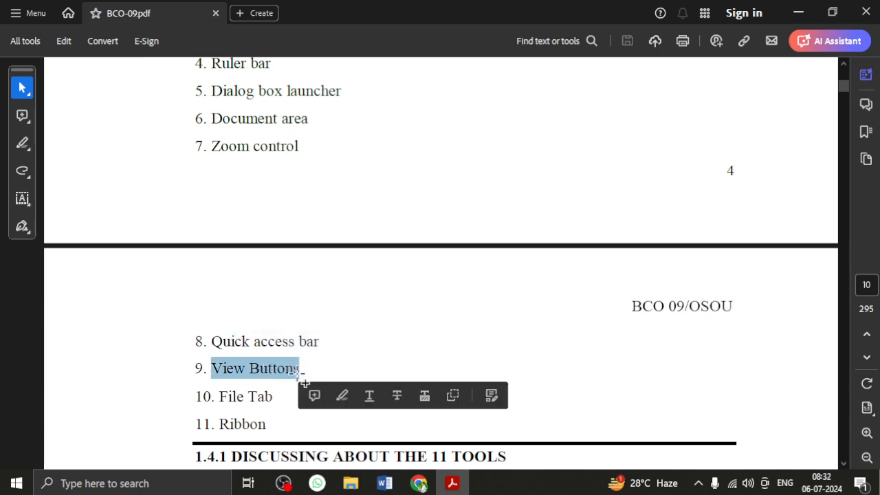
pyautogui.moveTo(216, 402); pyautogui.dragTo(282, 399)
pyautogui.moveTo(219, 424); pyautogui.dragTo(302, 427)
pyautogui.click(261, 433)
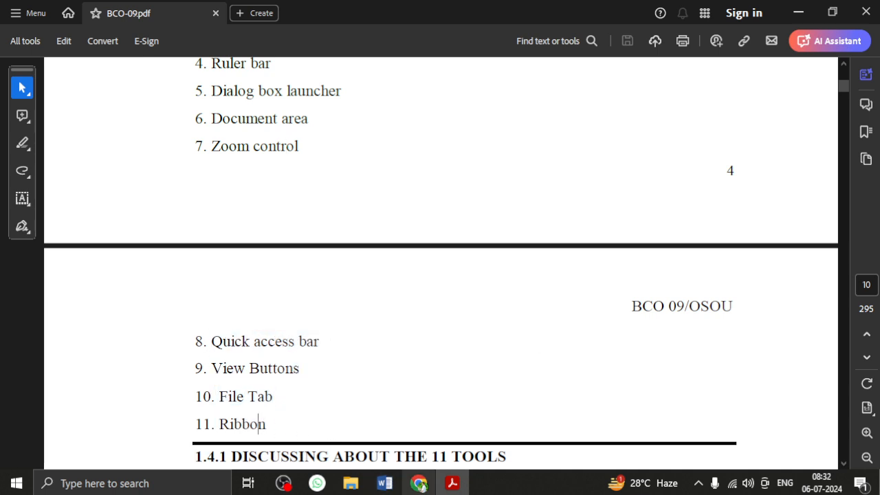
# Switch back to Word and save the shakti document under its existing name.
pyautogui.click(417, 484)
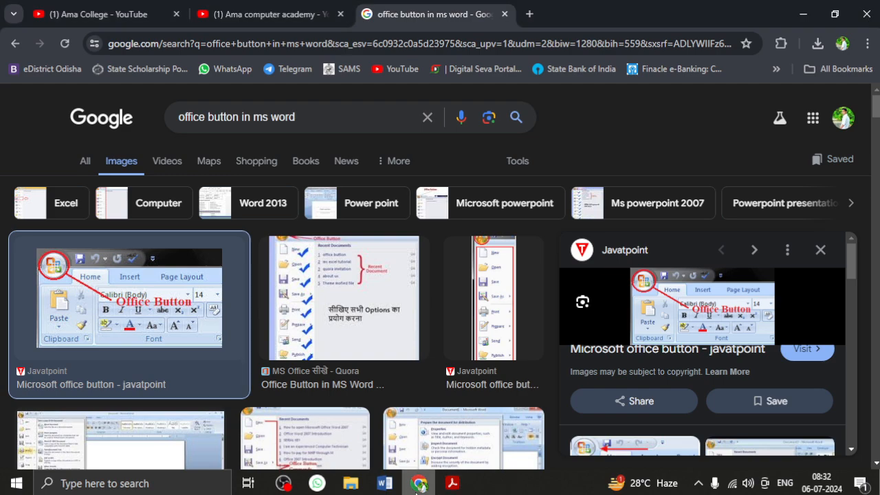
pyautogui.click(282, 484)
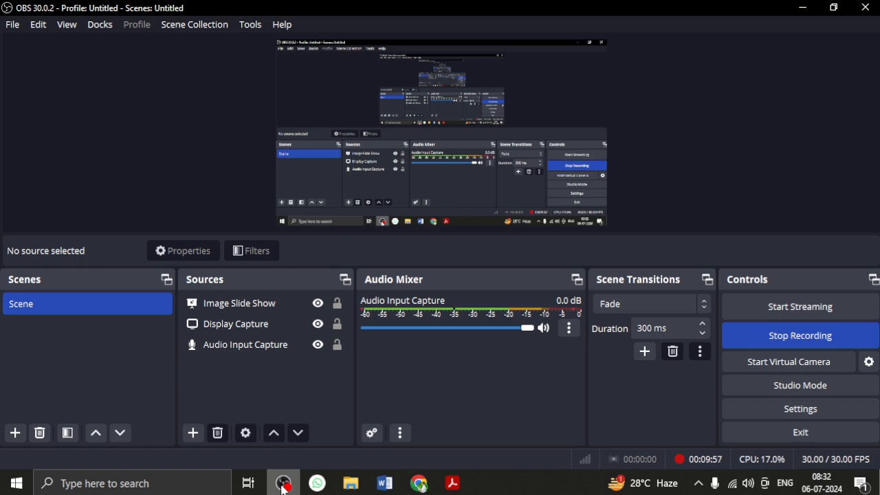
pyautogui.click(384, 484)
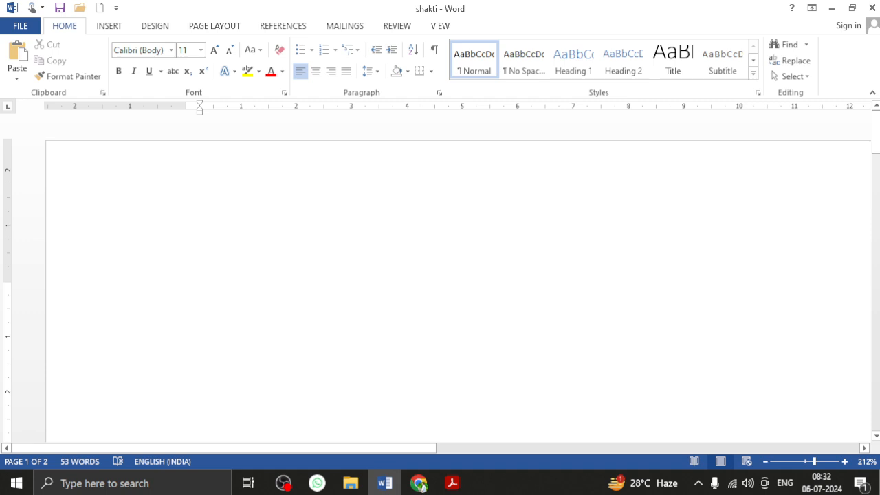
pyautogui.click(20, 29)
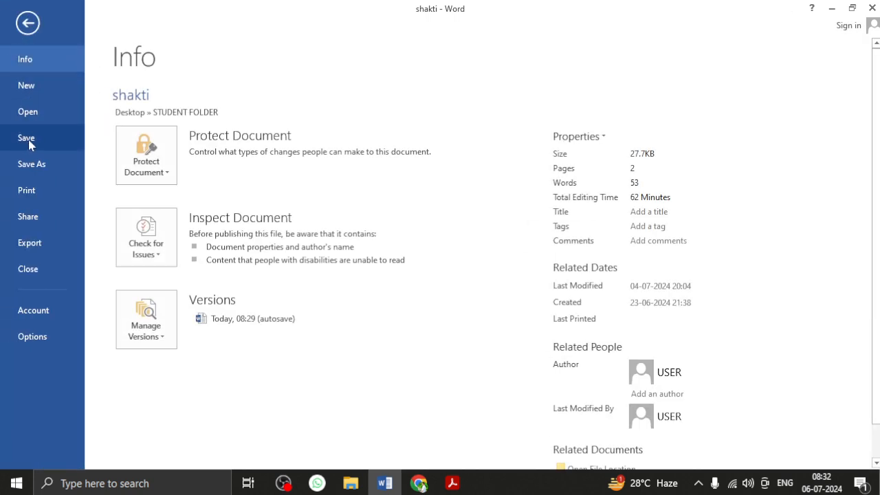
pyautogui.click(26, 141)
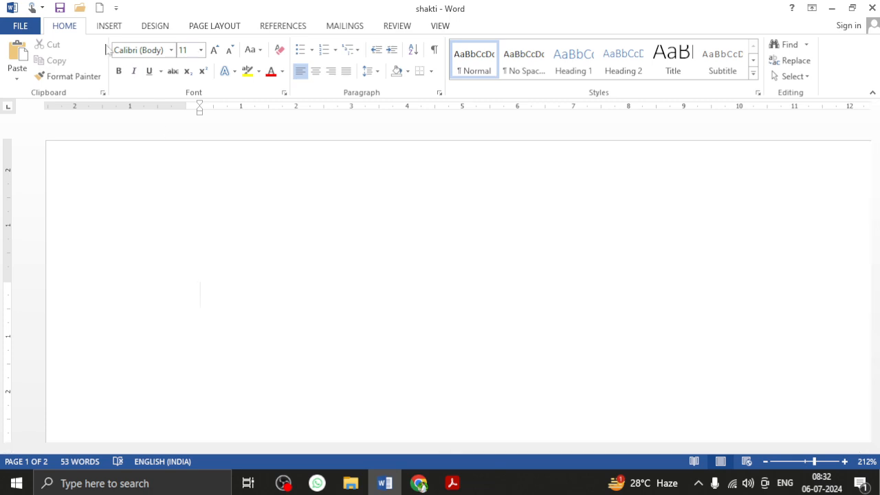
# Create a new blank document.
pyautogui.click(25, 26)
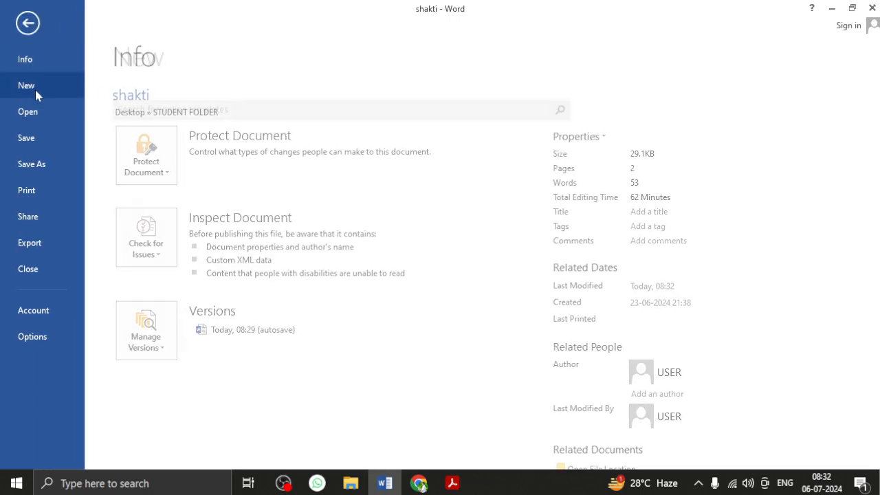
pyautogui.click(35, 88)
pyautogui.click(196, 216)
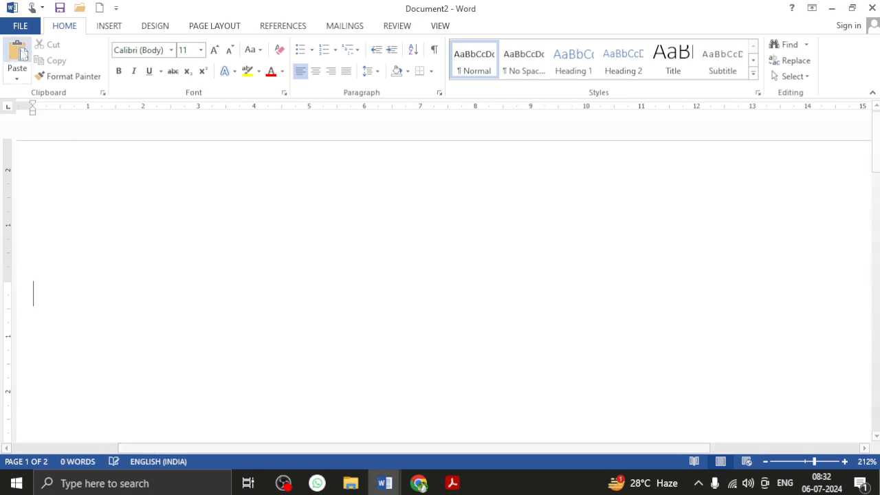
# Start saving the new document to the Desktop as a Word Document named aaaaaa, and cancel the save.
pyautogui.click(20, 25)
pyautogui.click(45, 139)
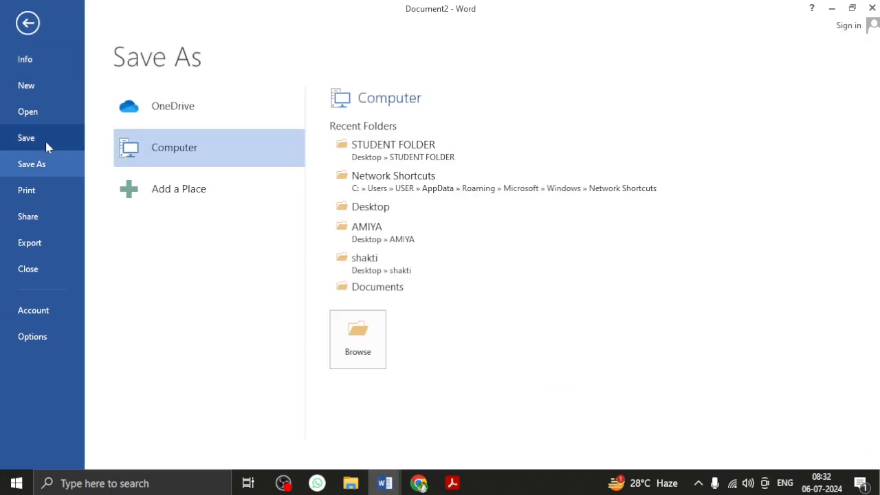
pyautogui.click(387, 215)
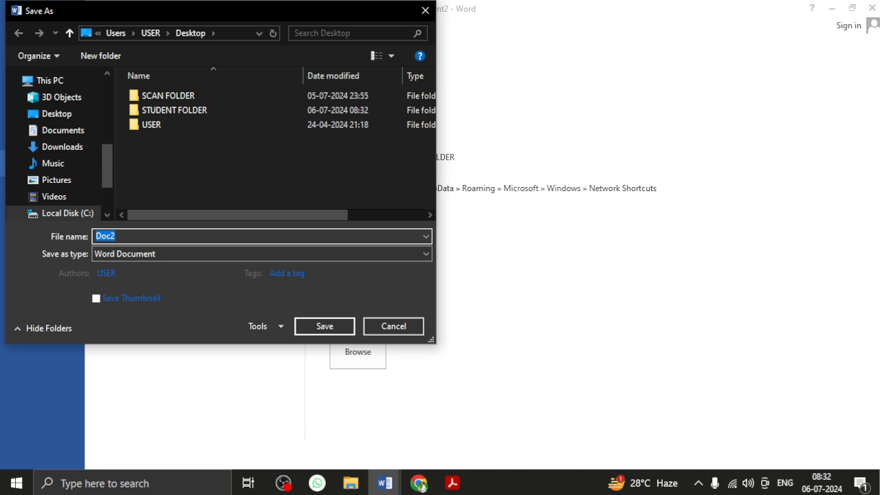
pyautogui.write('aaaaaa')
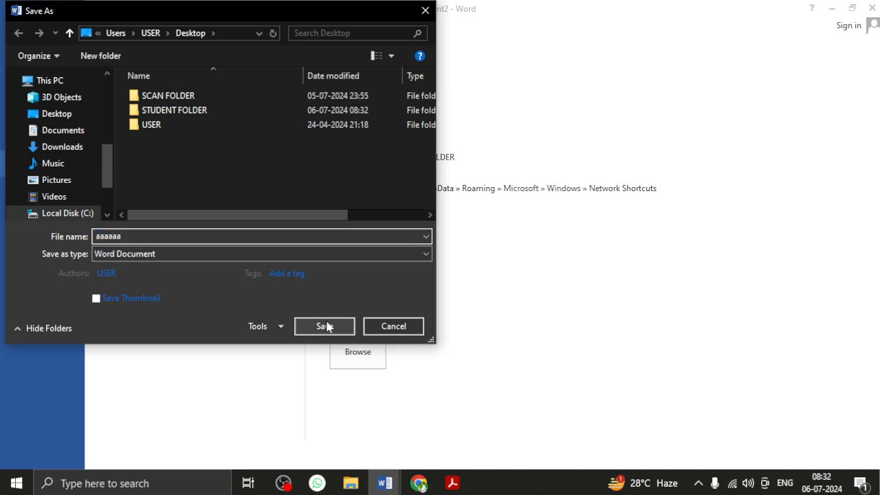
pyautogui.click(385, 327)
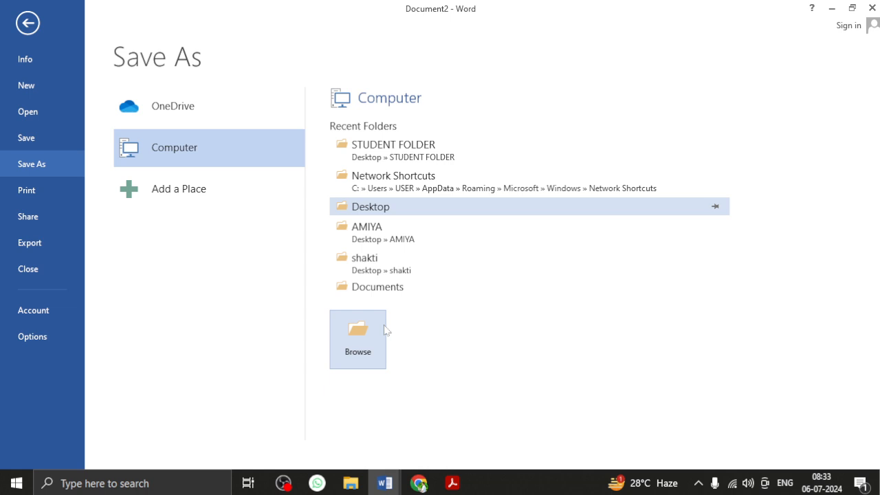
pyautogui.click(283, 482)
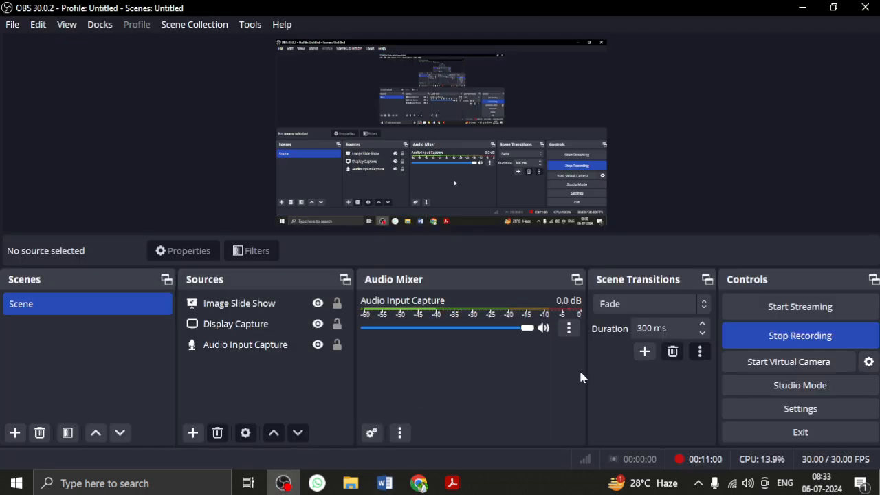